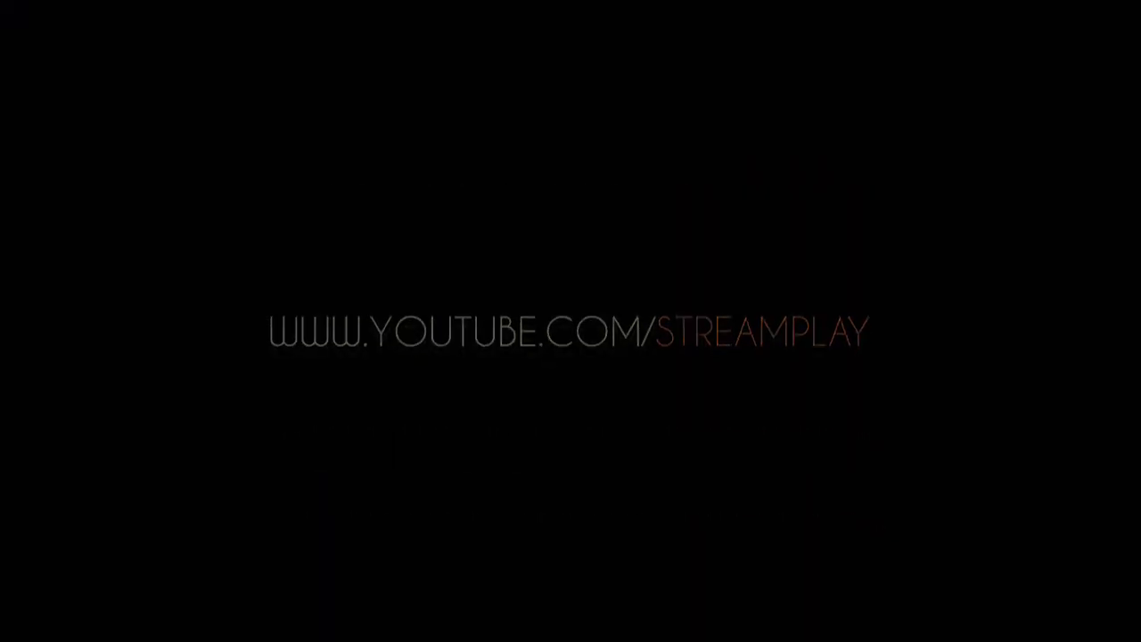
# Step: Move the M toward the canvas centre and duplicate its layer
pyautogui.write('M')
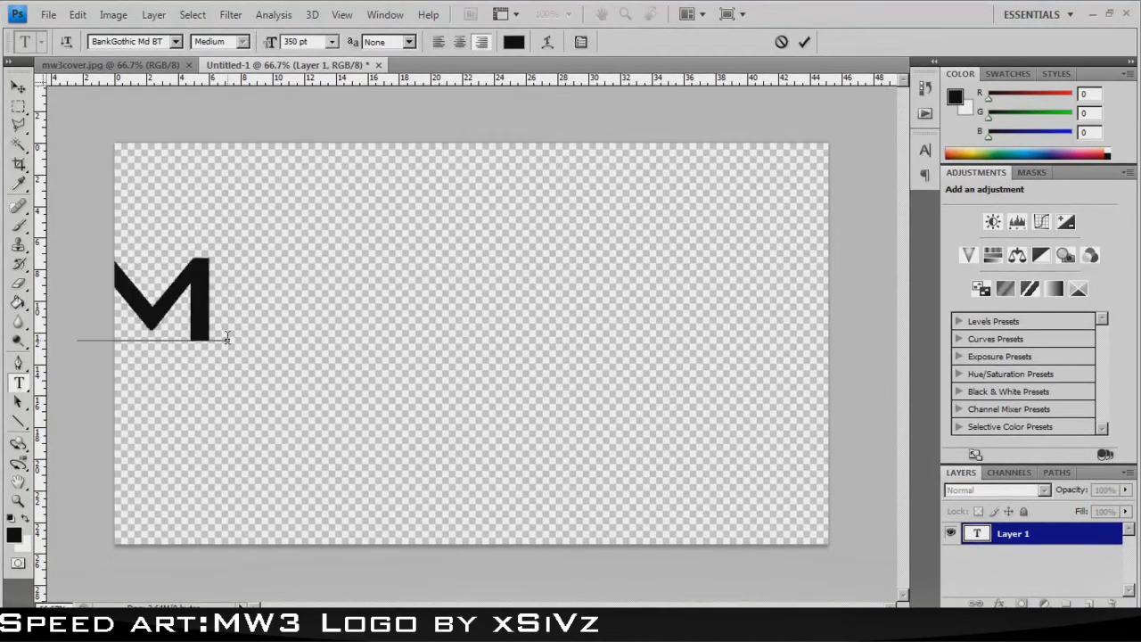
pyautogui.moveTo(65, 266); pyautogui.dragTo(276, 283)
pyautogui.rightClick(1016, 533)
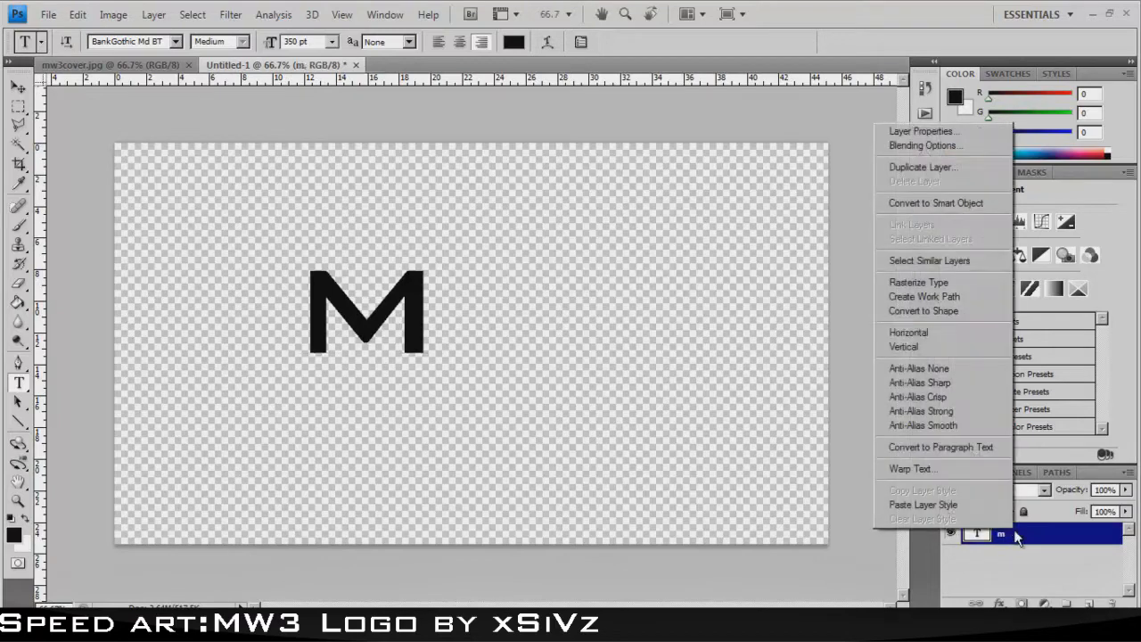
pyautogui.click(922, 167)
pyautogui.press('Return')
# Step: Flip the M copy vertically into a W and place it right of the M
pyautogui.press('m')
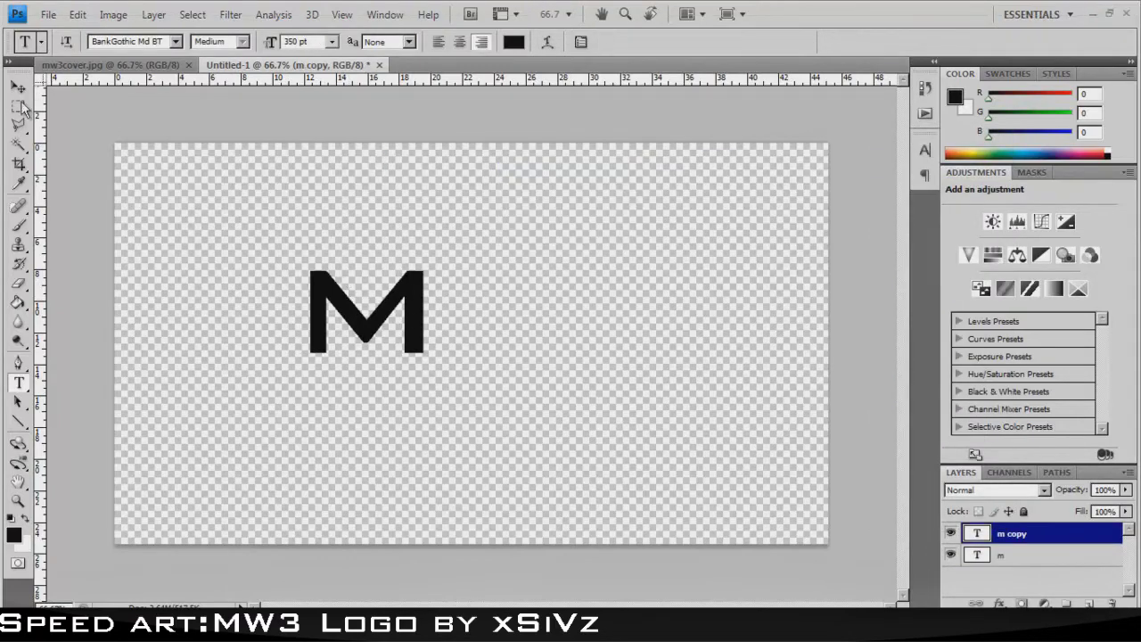
pyautogui.rightClick(362, 321)
pyautogui.click(419, 452)
pyautogui.rightClick(405, 354)
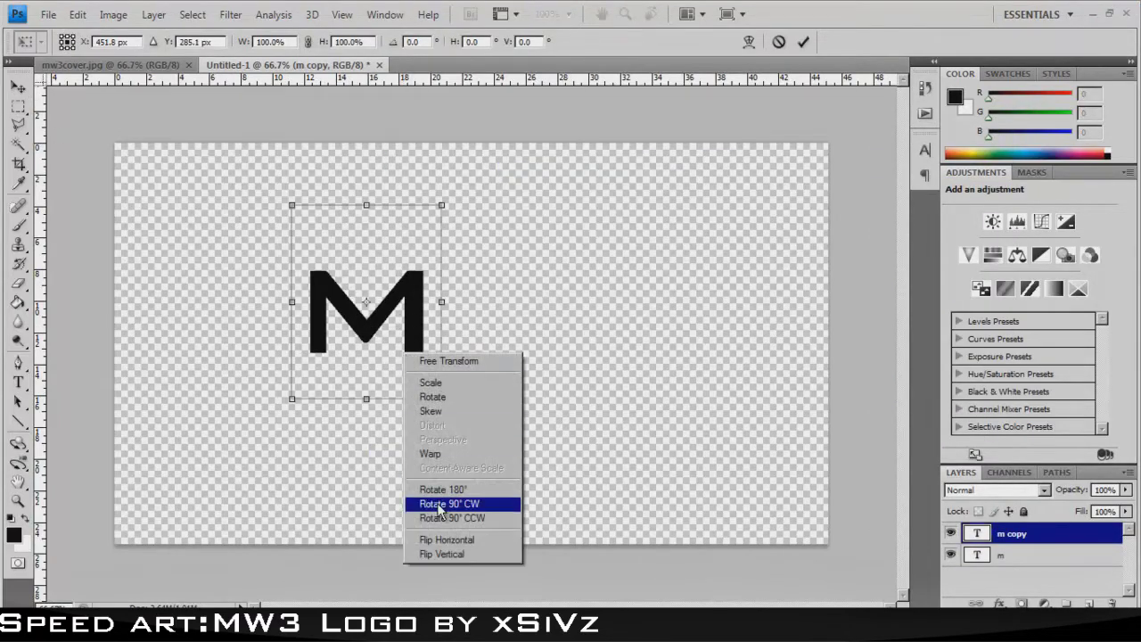
pyautogui.click(451, 554)
pyautogui.moveTo(412, 338); pyautogui.dragTo(510, 356)
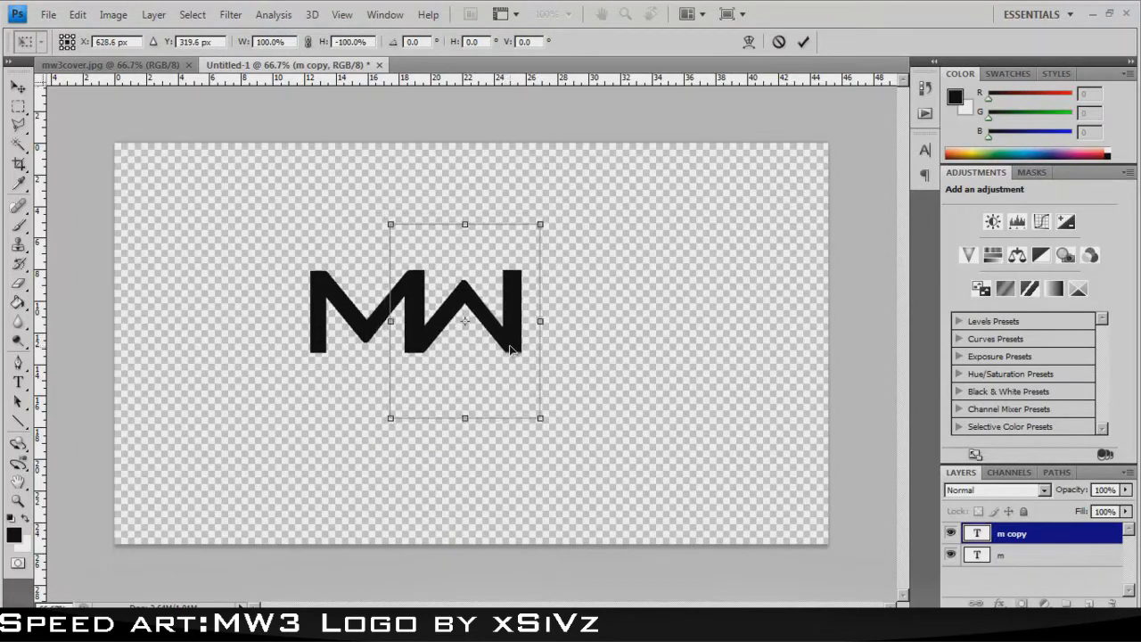
pyautogui.press('Return')
# Step: Add a new layer and type a 3 positioned right after the W
pyautogui.press('m')
pyautogui.click(1095, 603)
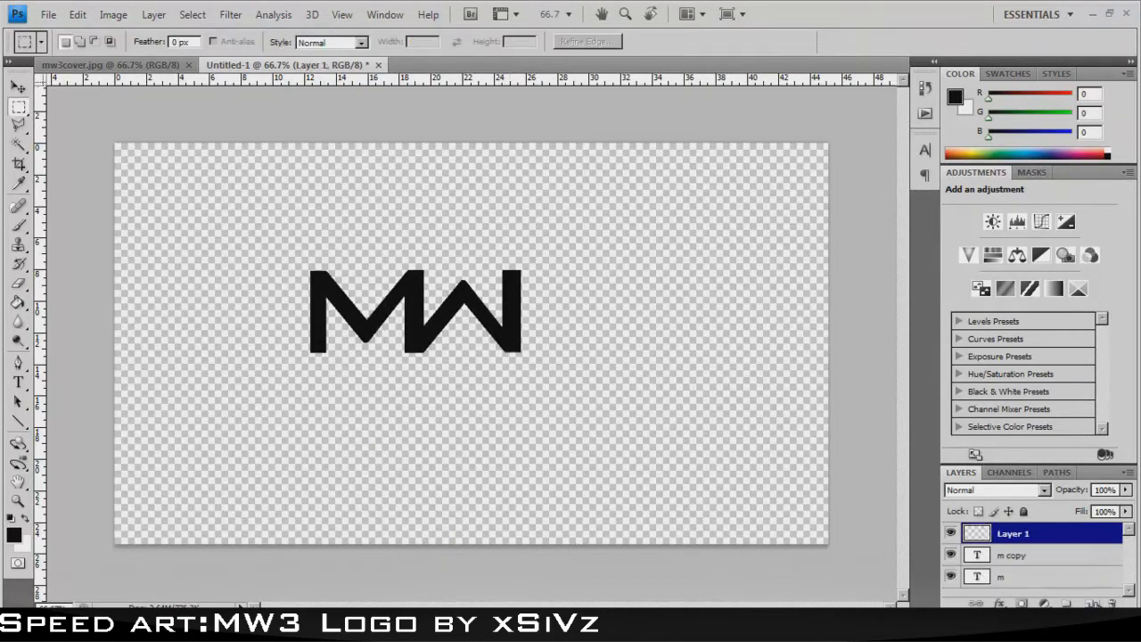
pyautogui.click(18, 381)
pyautogui.click(540, 333)
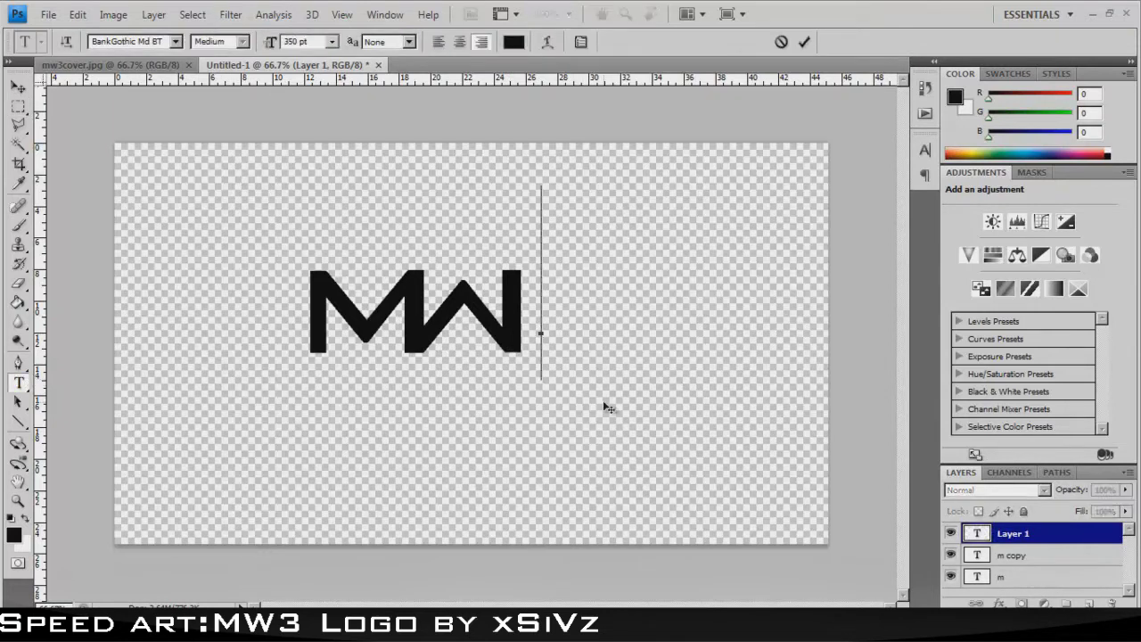
pyautogui.write('3')
pyautogui.moveTo(316, 187); pyautogui.dragTo(424, 214)
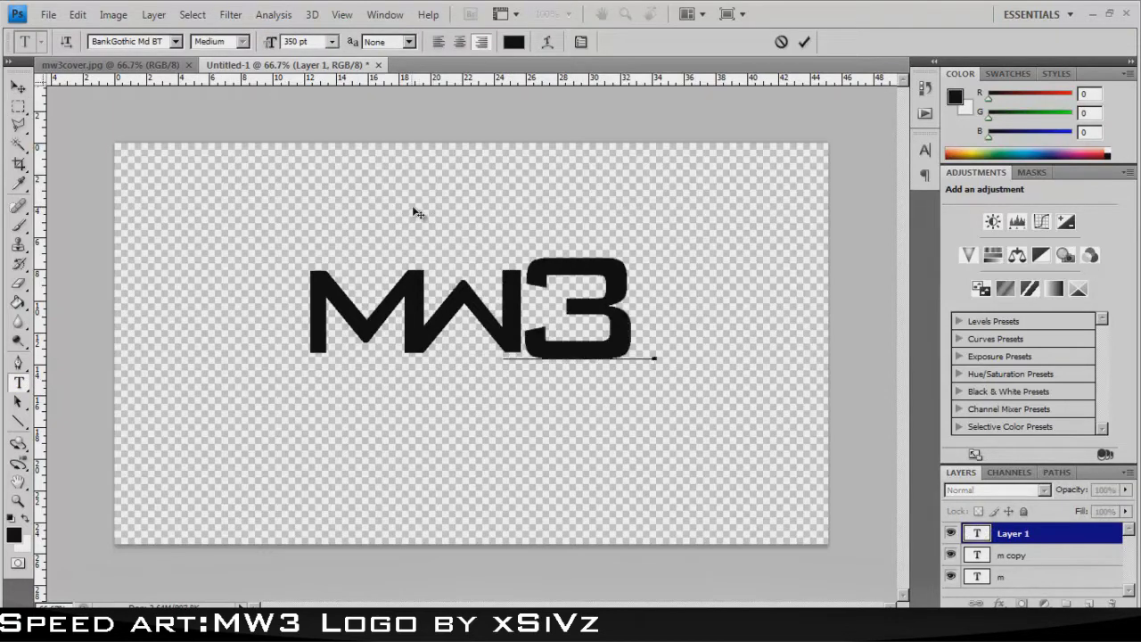
pyautogui.click(1057, 569)
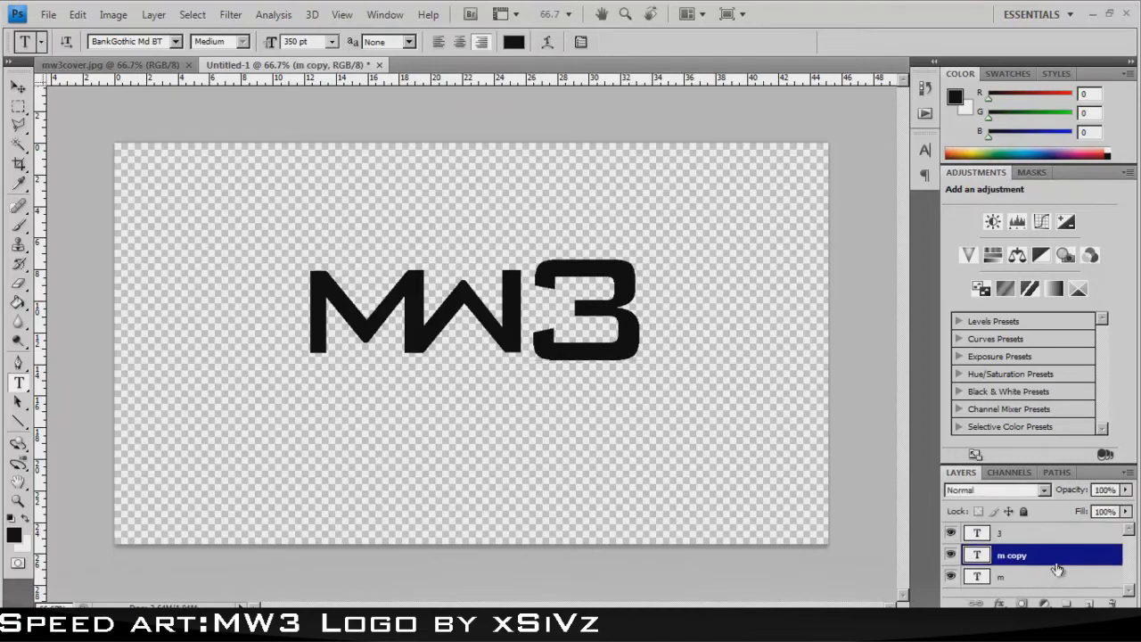
# Step: Add a bottom layer filled solid black, then bring up the mw3cover.jpg image
pyautogui.click(1091, 603)
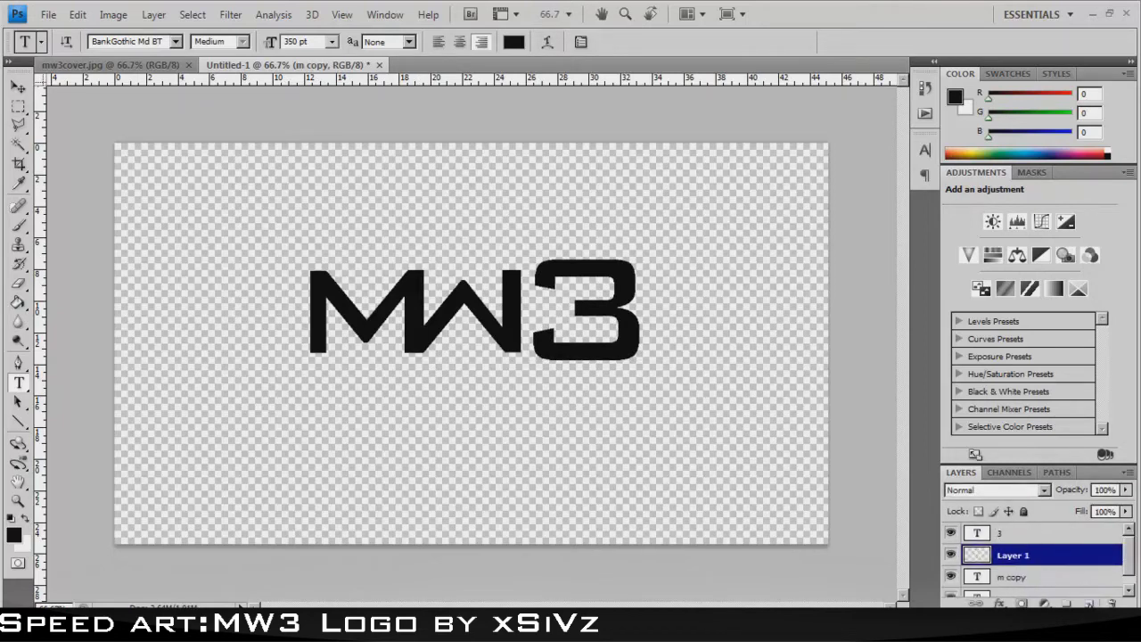
pyautogui.moveTo(1034, 554); pyautogui.dragTo(1036, 602)
pyautogui.press('g')
pyautogui.hotkey('shift', 'g')
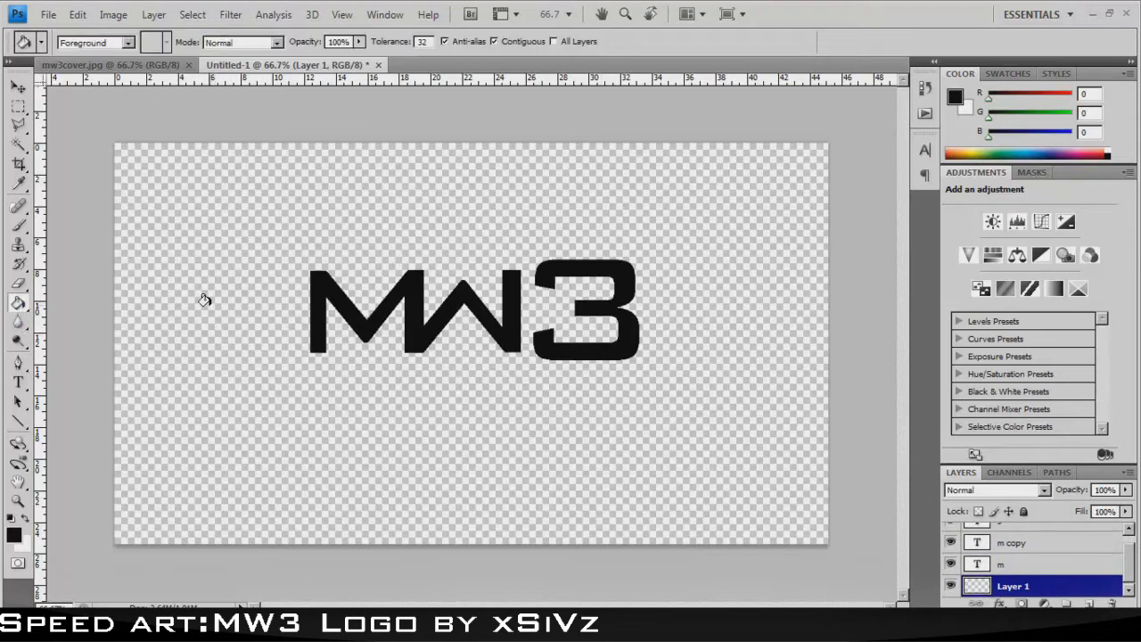
pyautogui.click(190, 308)
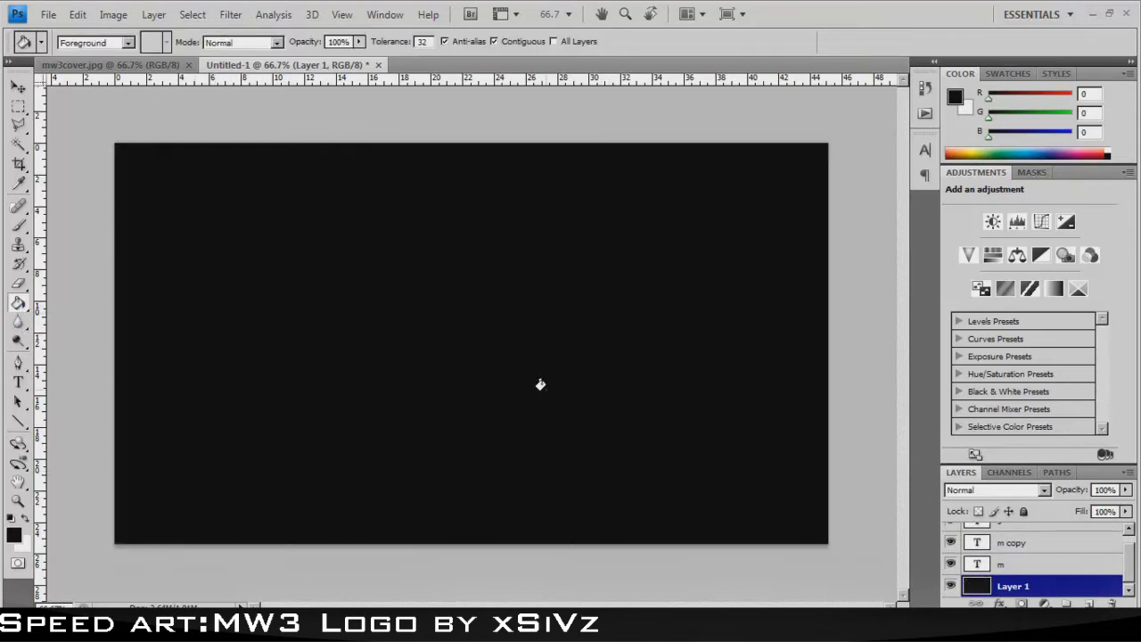
pyautogui.click(111, 65)
# Step: Sample a dark green and a light green from the cover's MW3 logo
pyautogui.click(18, 184)
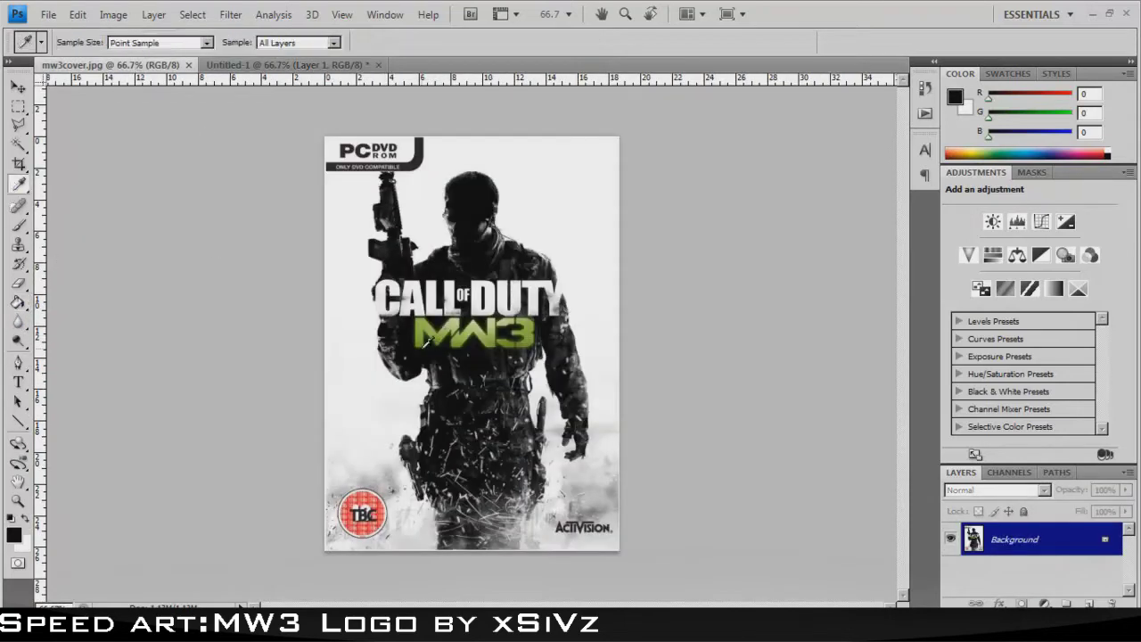
pyautogui.click(417, 344)
pyautogui.click(24, 520)
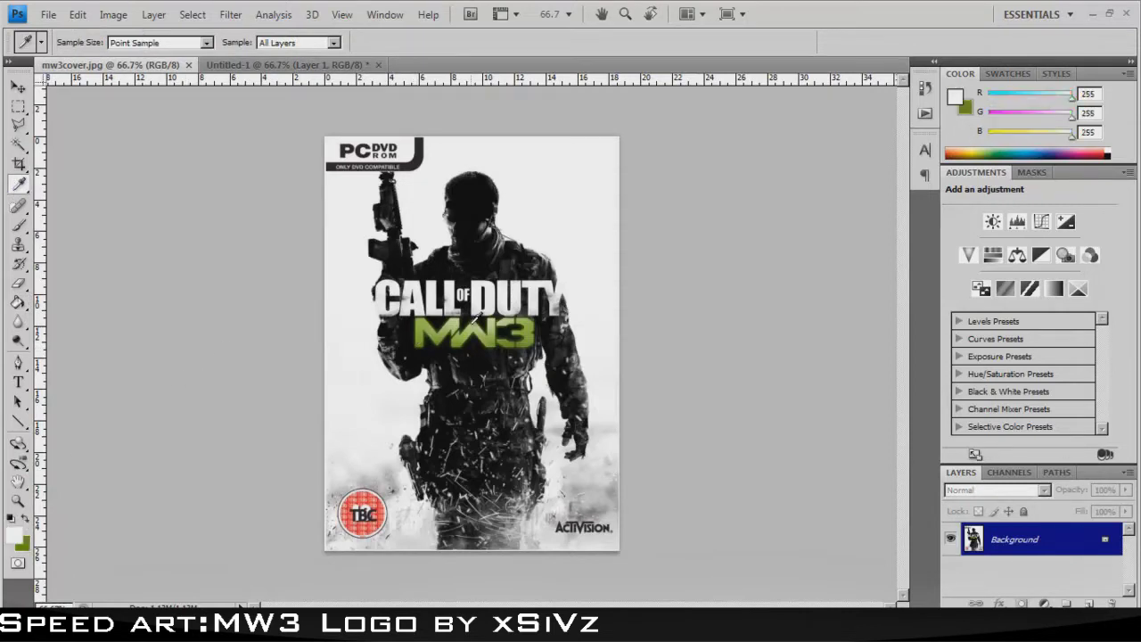
pyautogui.click(459, 321)
pyautogui.click(285, 65)
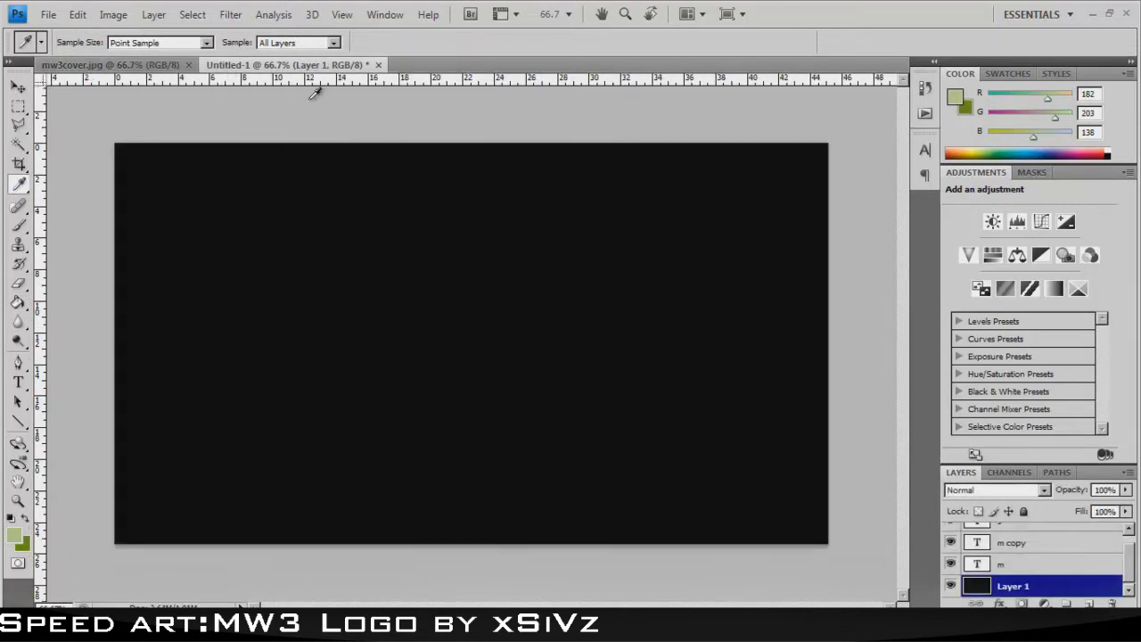
# Step: Give the M layer a green foreground-to-background Gradient Overlay
pyautogui.click(1023, 564)
pyautogui.click(999, 603)
pyautogui.click(1021, 562)
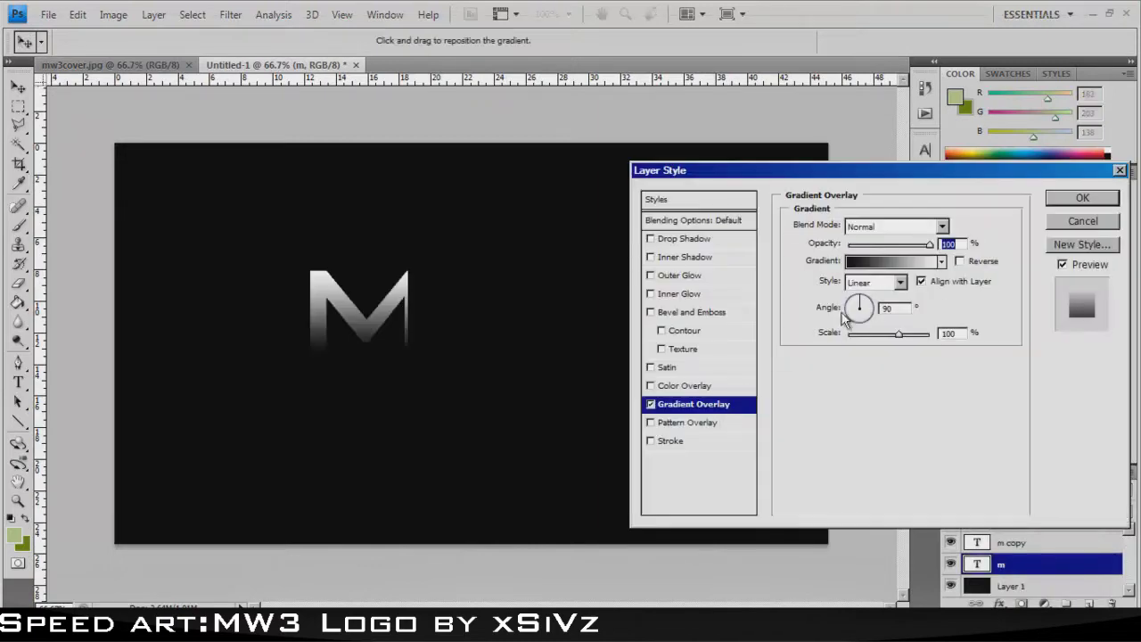
pyautogui.click(887, 261)
pyautogui.click(422, 157)
pyautogui.click(716, 104)
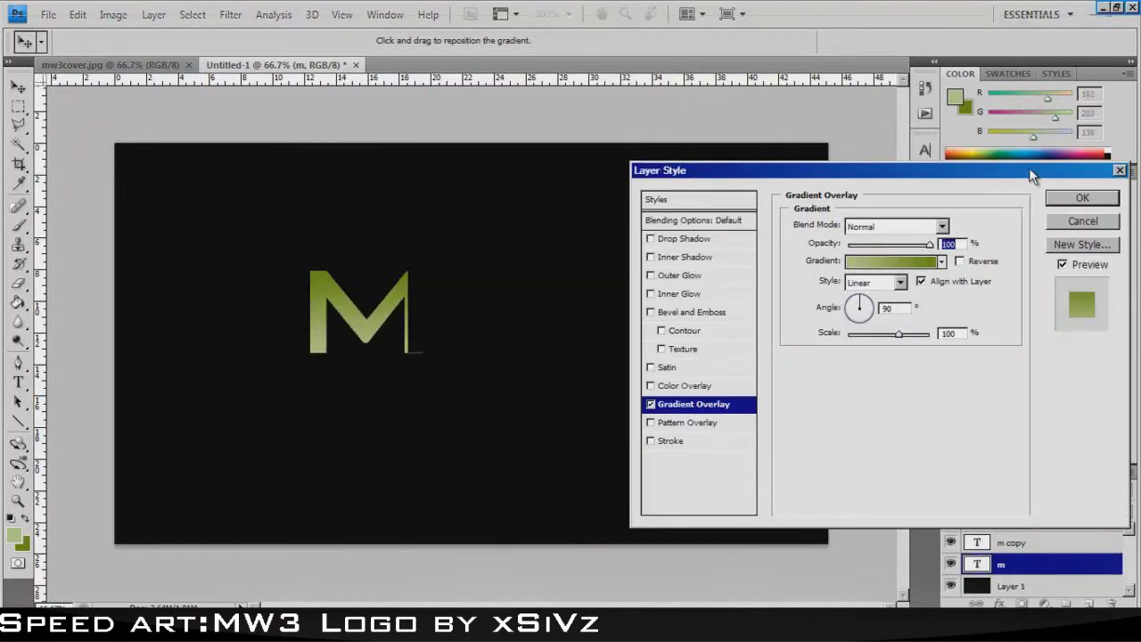
pyautogui.press('Return')
# Step: Paste the M's gradient style onto the W and 3, and add an empty layer
pyautogui.rightClick(1108, 567)
pyautogui.click(998, 519)
pyautogui.rightClick(1008, 541)
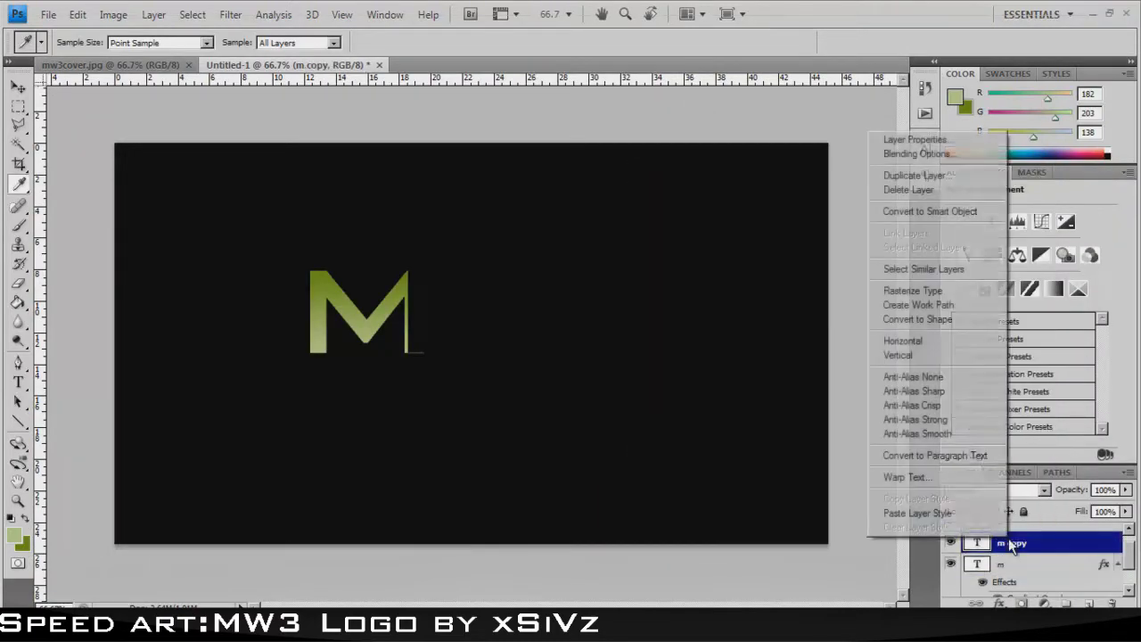
pyautogui.click(964, 514)
pyautogui.click(1119, 550)
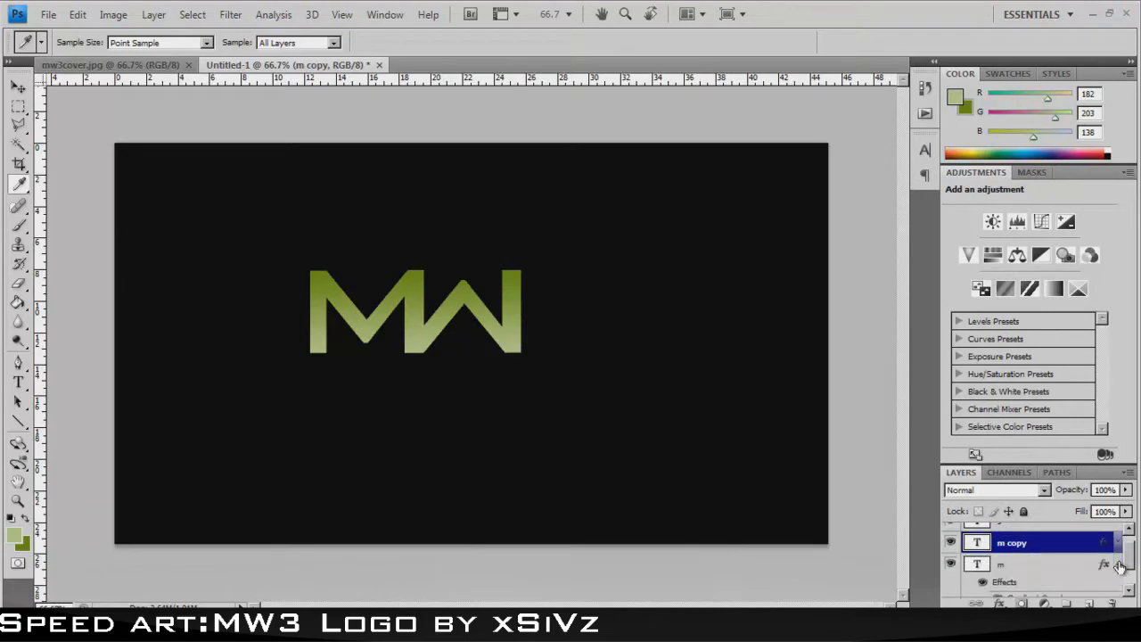
pyautogui.click(1016, 533)
pyautogui.rightClick(1007, 533)
pyautogui.click(961, 508)
pyautogui.write('3')
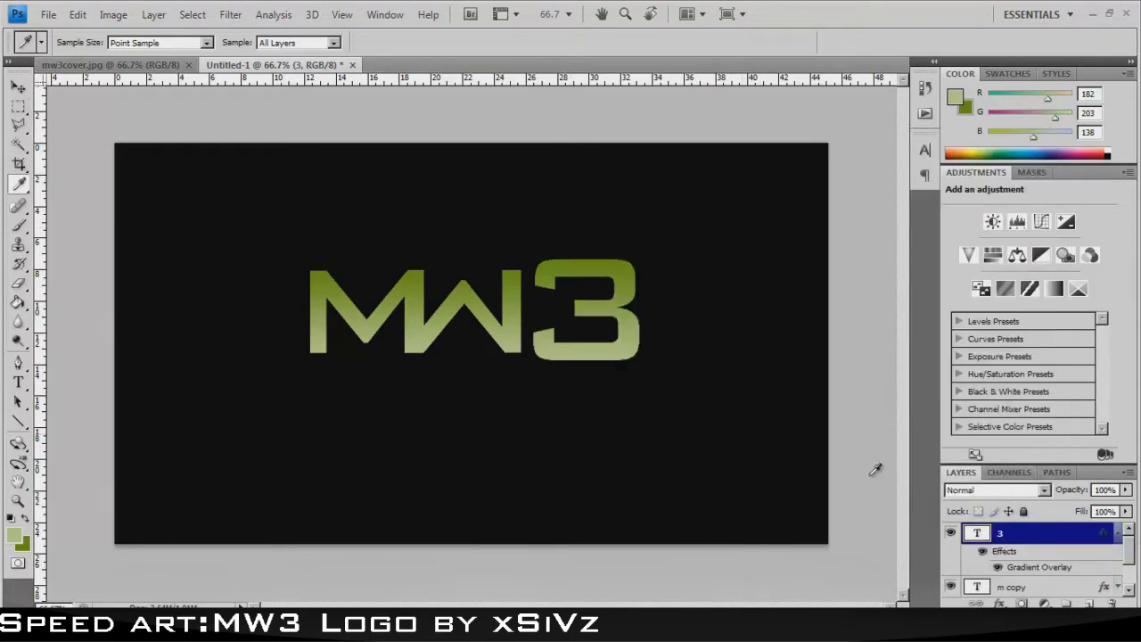
pyautogui.click(1086, 603)
pyautogui.click(18, 105)
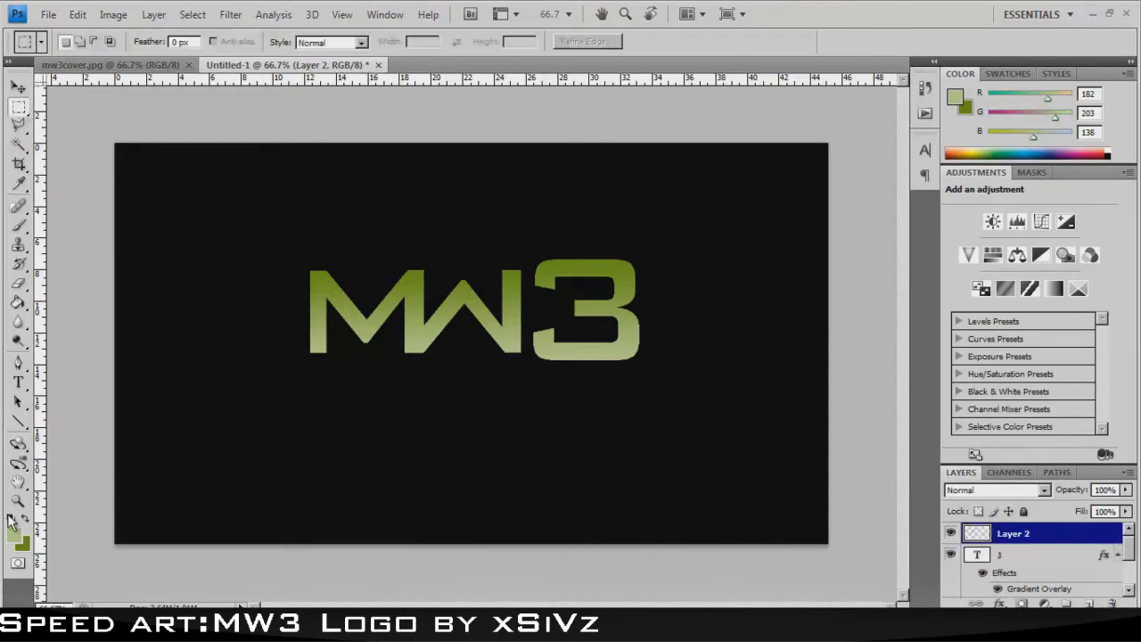
# Step: Fill the thin selected strip with black on the new layer
pyautogui.click(11, 519)
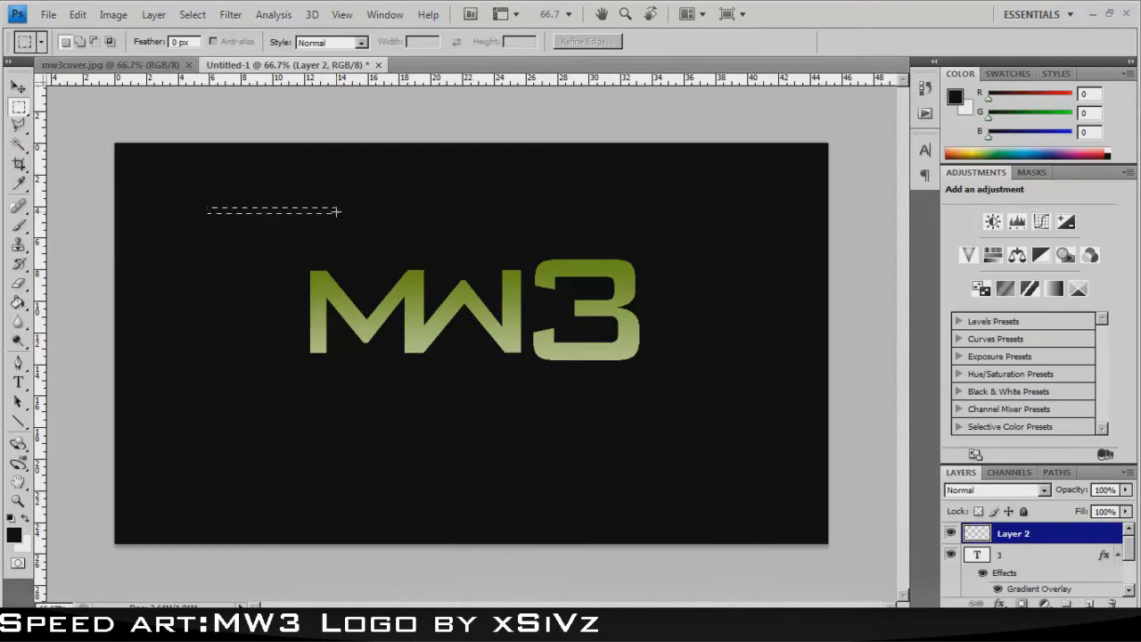
pyautogui.rightClick(306, 214)
pyautogui.click(314, 406)
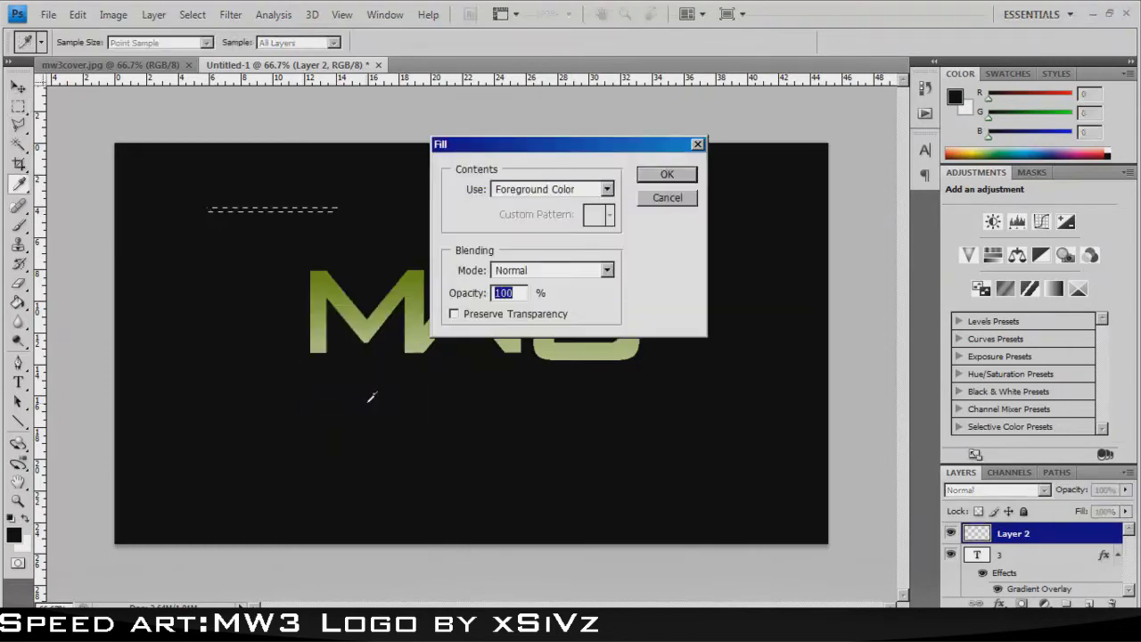
pyautogui.press('Return')
# Step: Rotate and stretch the black strip diagonally across the M, then deselect
pyautogui.rightClick(264, 212)
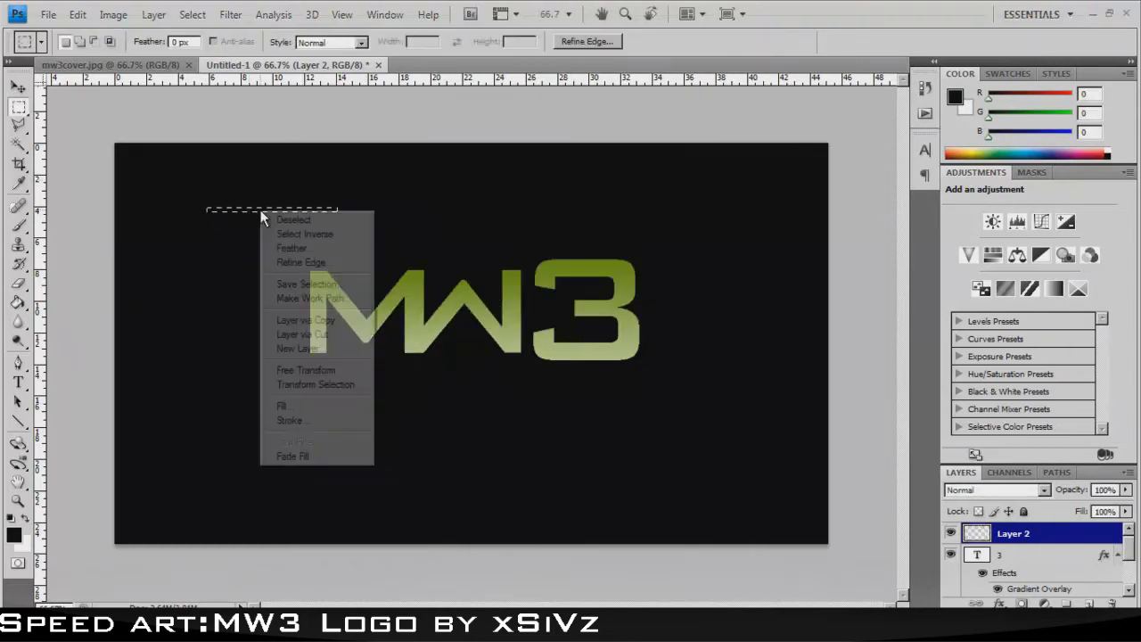
pyautogui.click(312, 370)
pyautogui.moveTo(190, 194)
pyautogui.mouseDown()
pyautogui.moveTo(301, 193)
pyautogui.moveTo(437, 301)
pyautogui.mouseUp()
pyautogui.moveTo(416, 224); pyautogui.dragTo(411, 227)
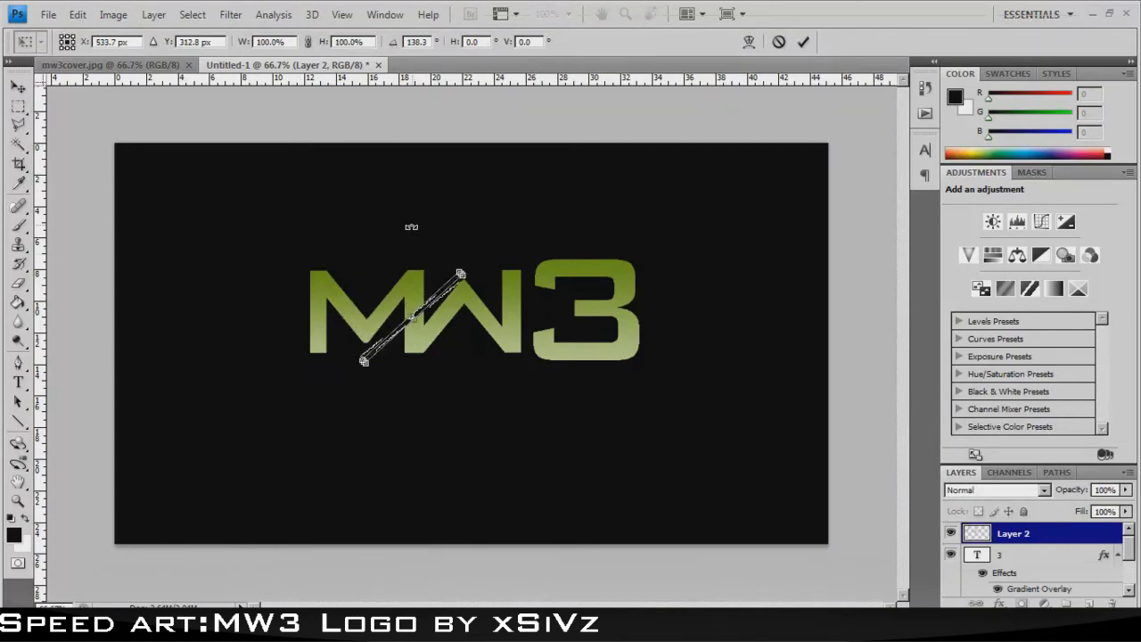
pyautogui.moveTo(410, 317); pyautogui.dragTo(403, 310)
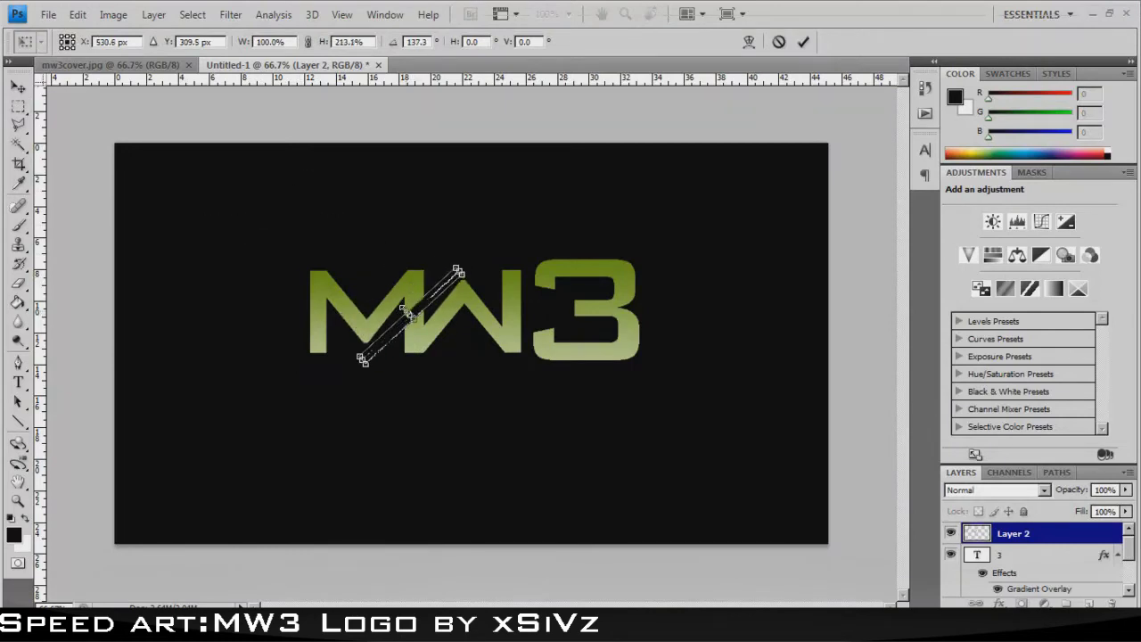
pyautogui.press('Return')
pyautogui.hotkey('ctrl', 'd')
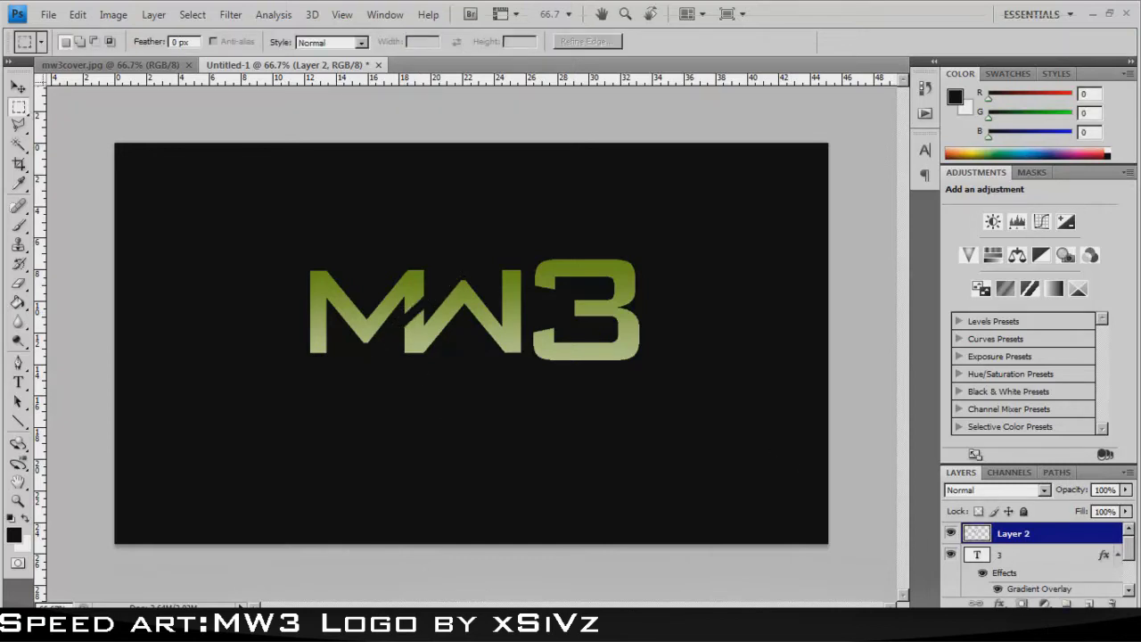
pyautogui.click(1118, 554)
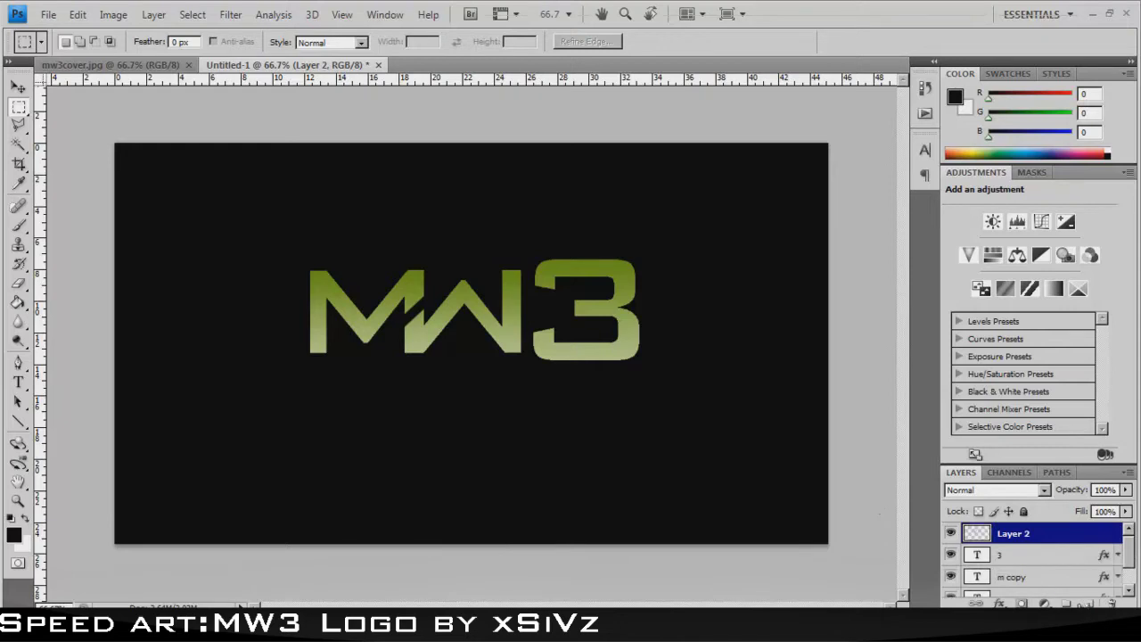
# Step: On a new layer, fill a thin horizontal strip above the logo with white
pyautogui.click(1088, 604)
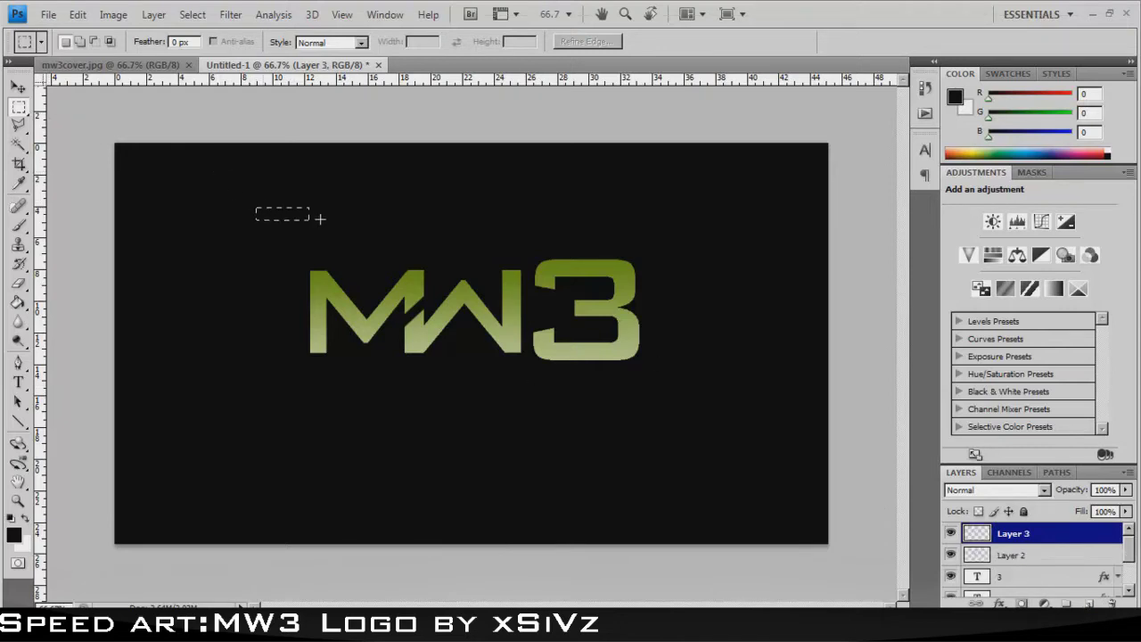
pyautogui.moveTo(391, 210); pyautogui.dragTo(393, 211)
pyautogui.rightClick(371, 212)
pyautogui.click(421, 407)
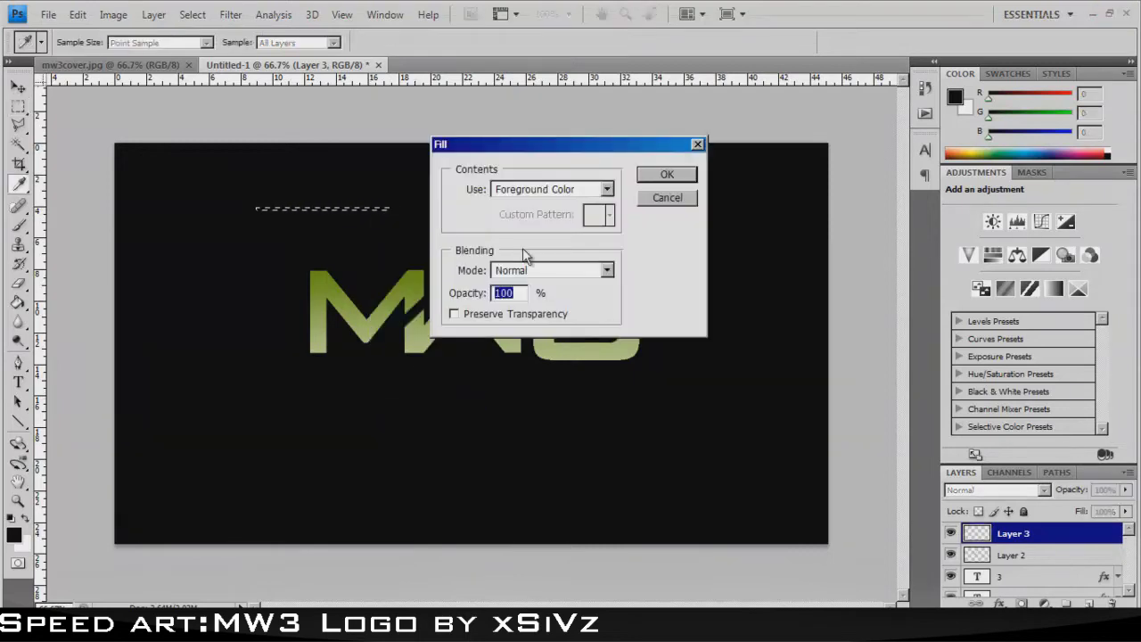
pyautogui.click(530, 186)
pyautogui.click(504, 329)
pyautogui.press('Return')
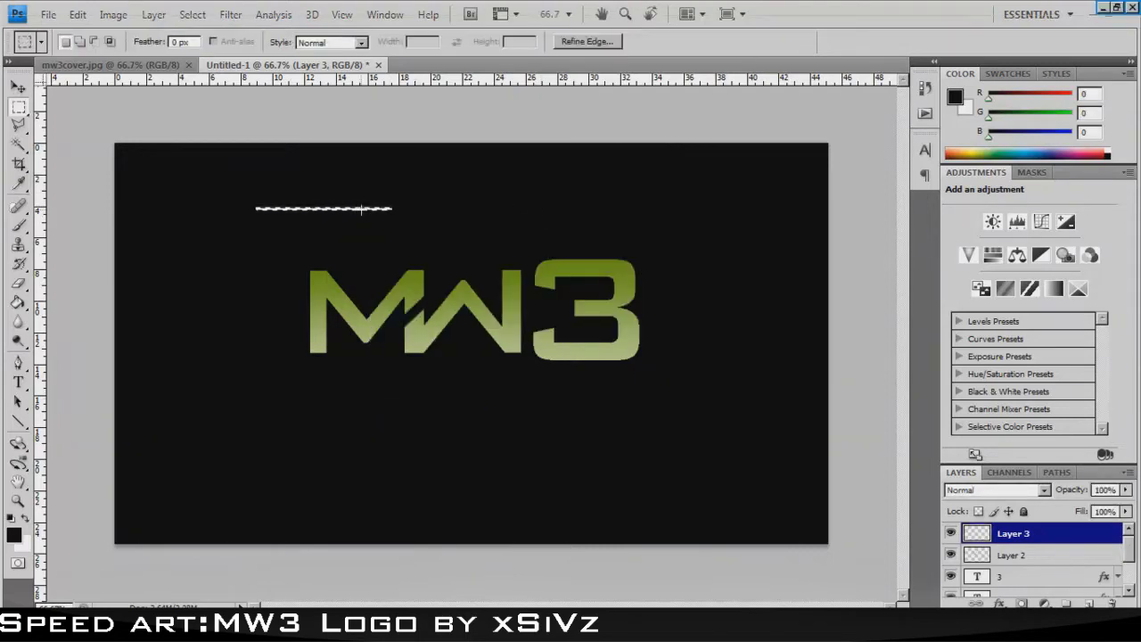
pyautogui.hotkey('ctrl', 'd')
# Step: Duplicate the white line, move the copy just below, and merge both lines
pyautogui.hotkey('ctrl', 'j')
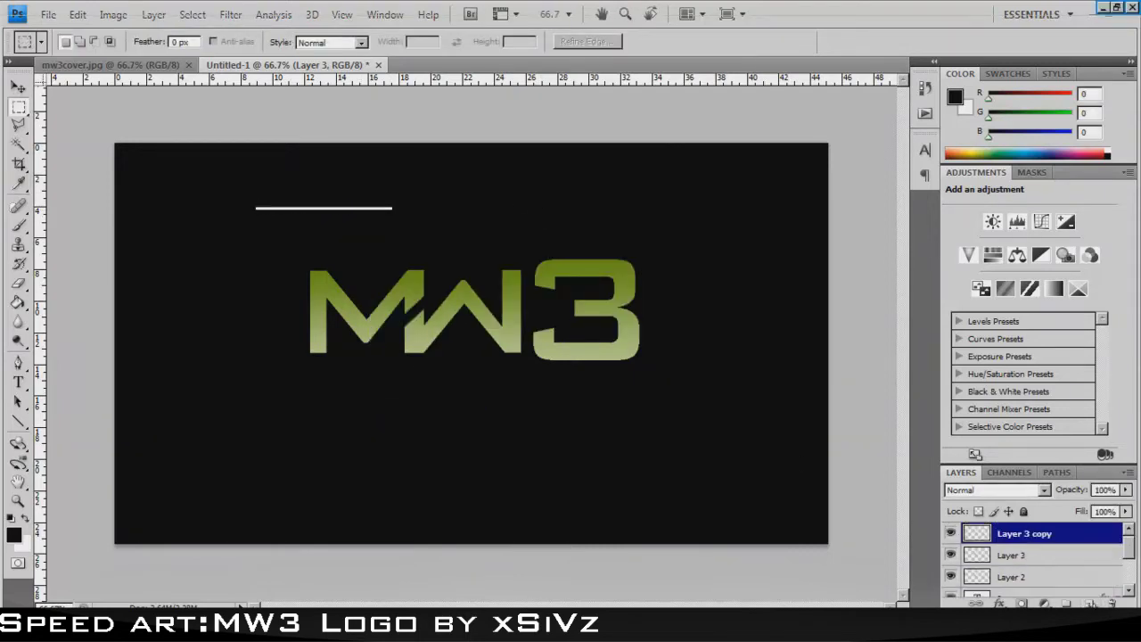
pyautogui.rightClick(326, 212)
pyautogui.click(357, 328)
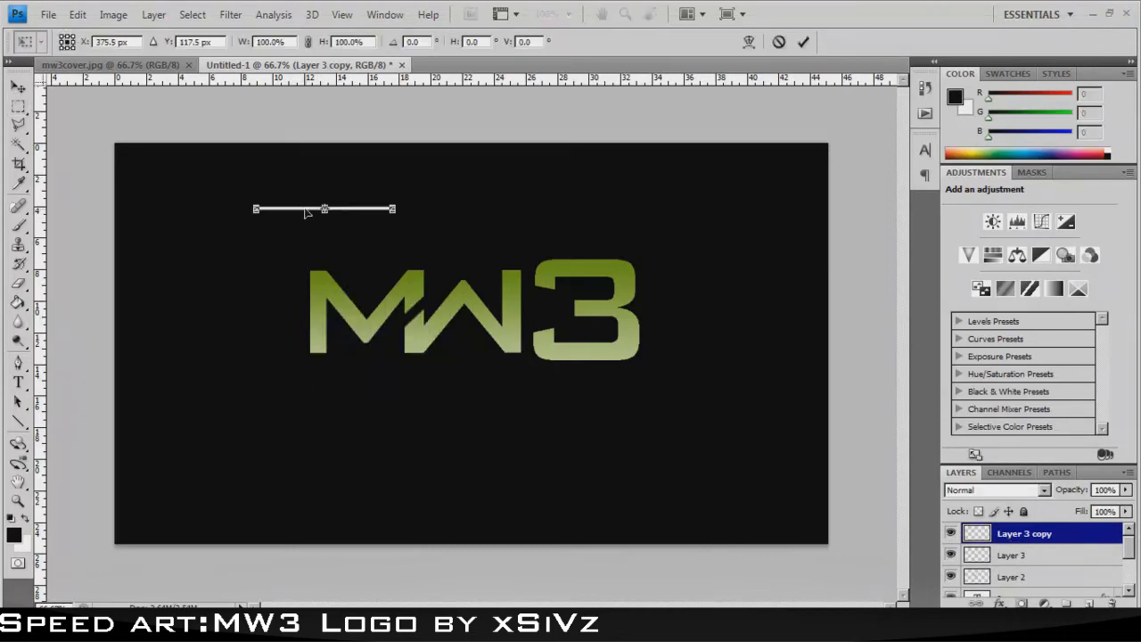
pyautogui.moveTo(306, 212); pyautogui.dragTo(303, 223)
pyautogui.press('Return')
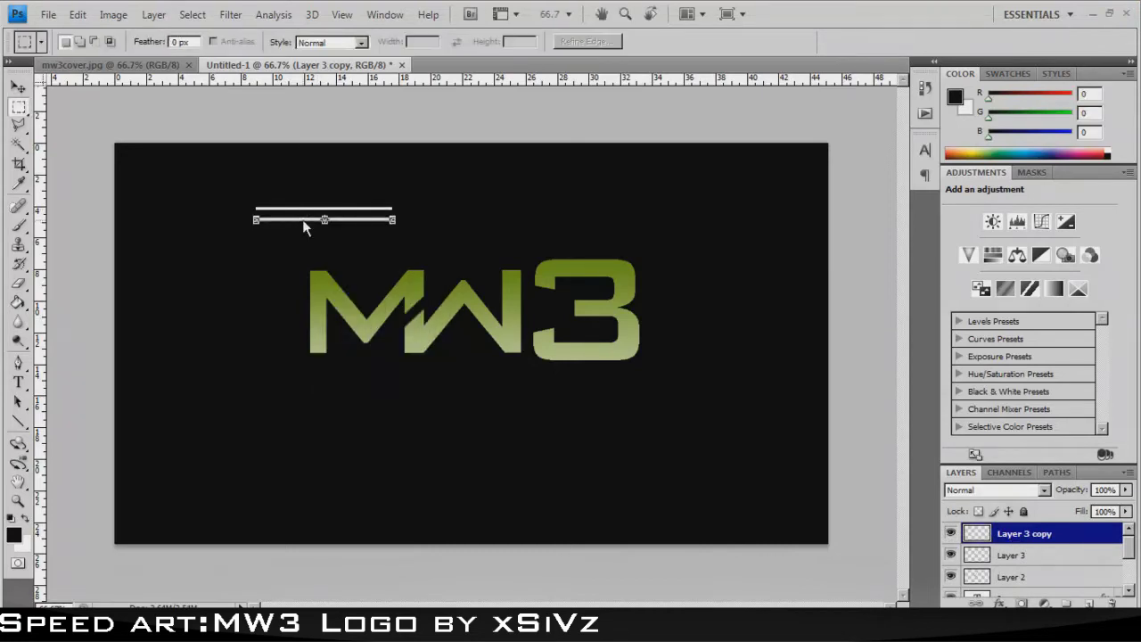
pyautogui.keyDown('ctrl'); pyautogui.click(1011, 555); pyautogui.keyUp('ctrl')
pyautogui.rightClick(1017, 553)
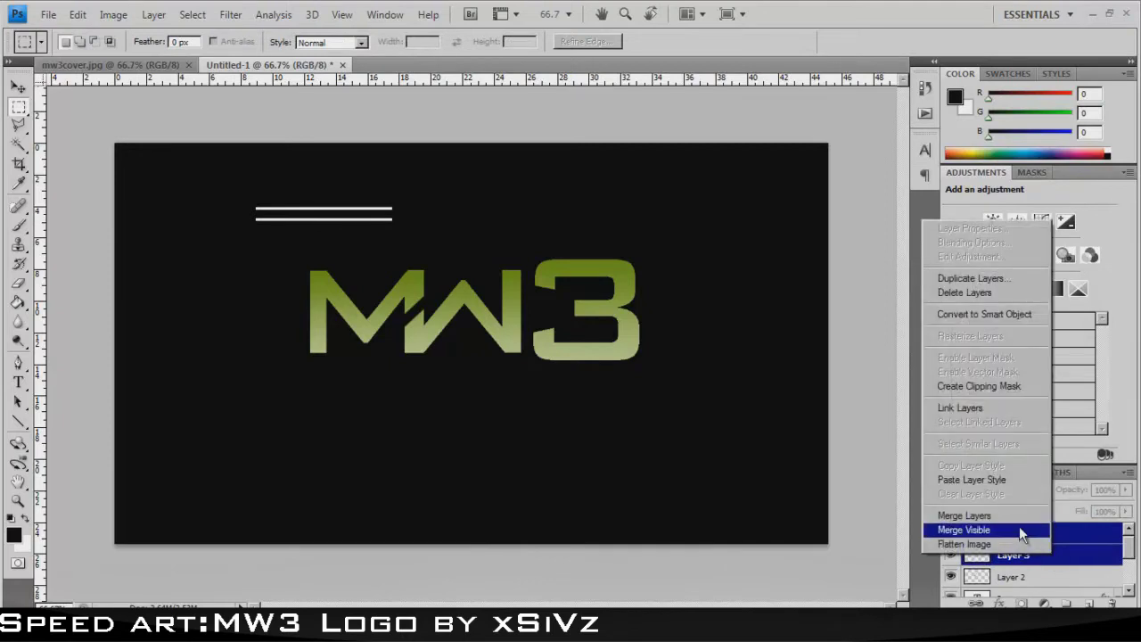
pyautogui.click(1007, 514)
# Step: Duplicate the merged lines, shift the copy below the first pair, and merge
pyautogui.moveTo(1025, 533); pyautogui.dragTo(1089, 604)
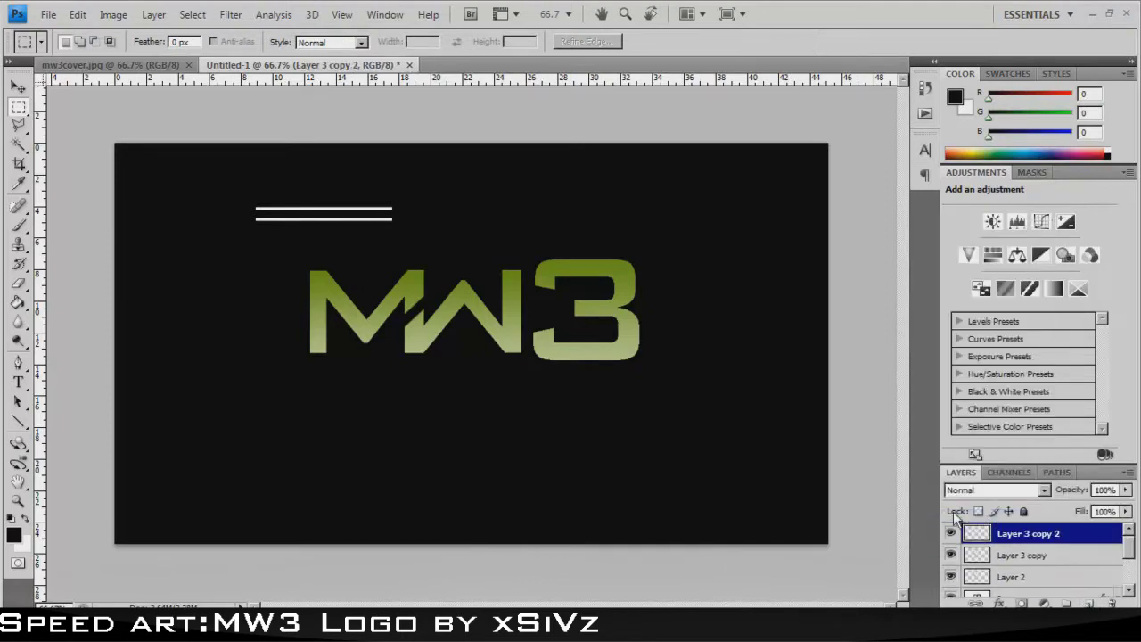
pyautogui.rightClick(337, 215)
pyautogui.click(377, 338)
pyautogui.moveTo(306, 219); pyautogui.dragTo(305, 239)
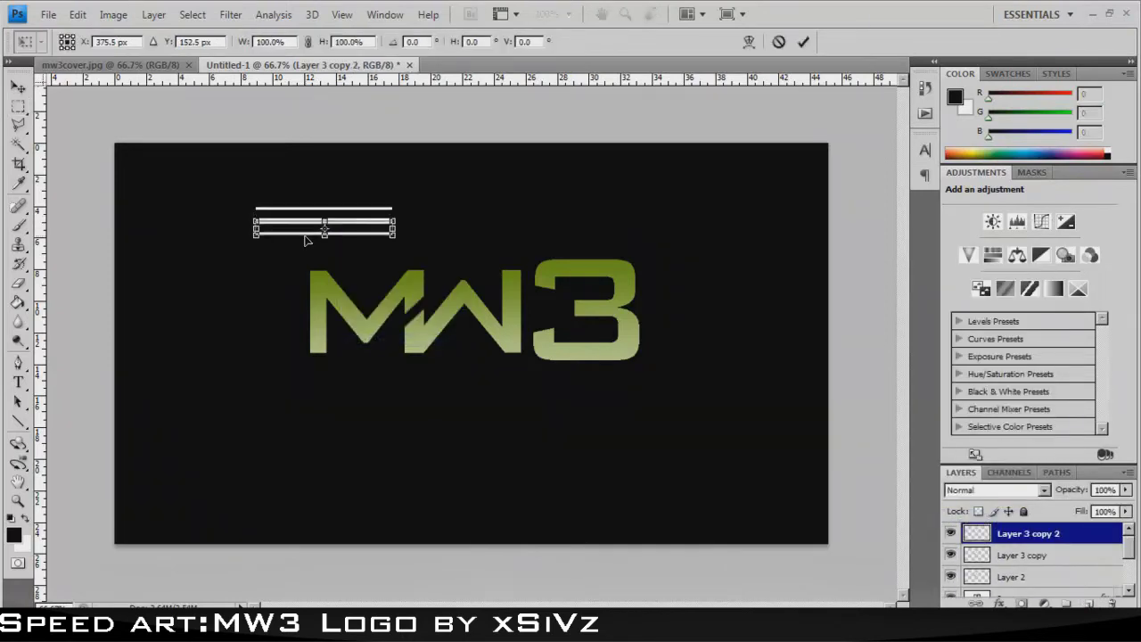
pyautogui.press('Return')
pyautogui.press('m')
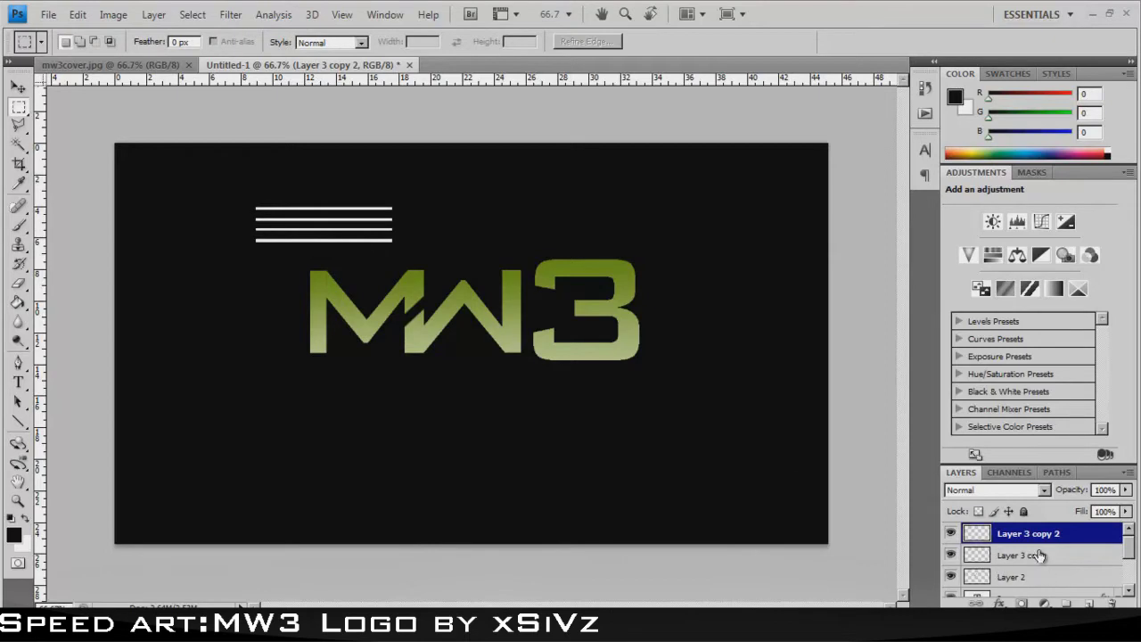
pyautogui.rightClick(1039, 556)
pyautogui.click(1007, 523)
# Step: Duplicate the stripes again, move the copy below the existing ones, and merge
pyautogui.moveTo(1034, 535); pyautogui.dragTo(1089, 604)
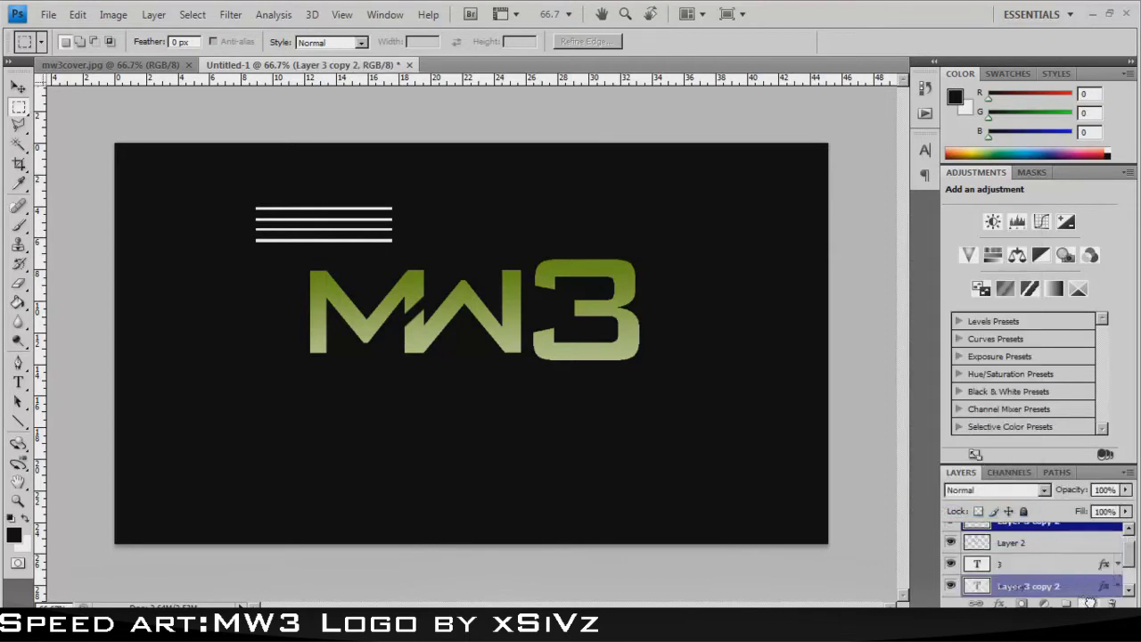
pyautogui.rightClick(345, 227)
pyautogui.click(379, 352)
pyautogui.moveTo(299, 239); pyautogui.dragTo(303, 284)
pyautogui.press('Return')
pyautogui.press('m')
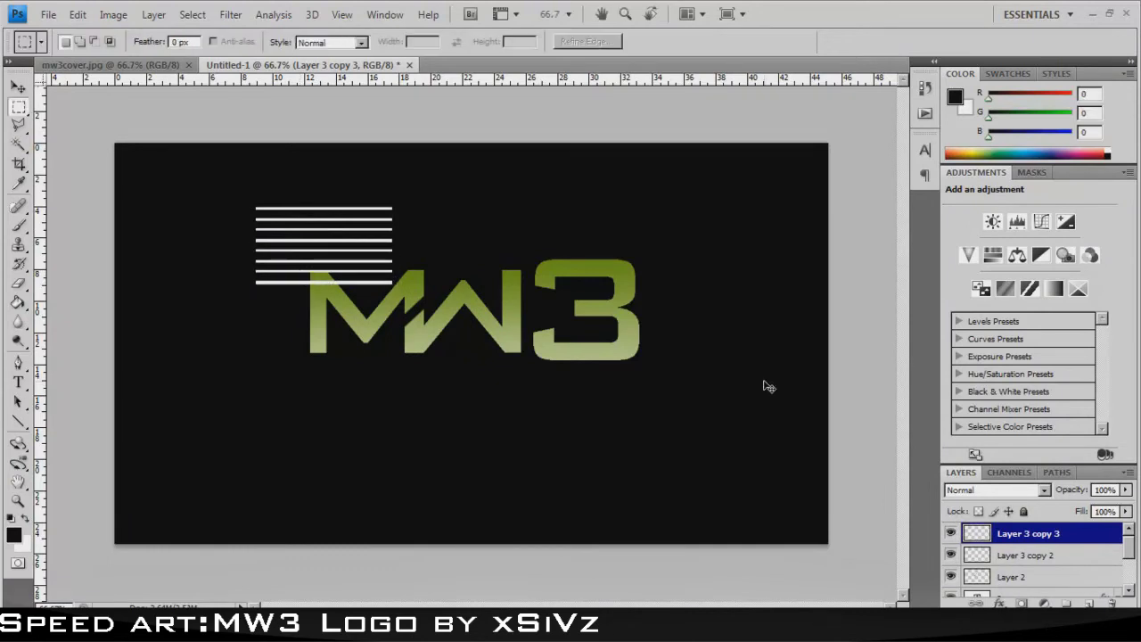
pyautogui.rightClick(1040, 552)
pyautogui.click(981, 509)
# Step: Duplicate the merged stripes and move the copy down beside the M
pyautogui.moveTo(1034, 535); pyautogui.dragTo(1089, 603)
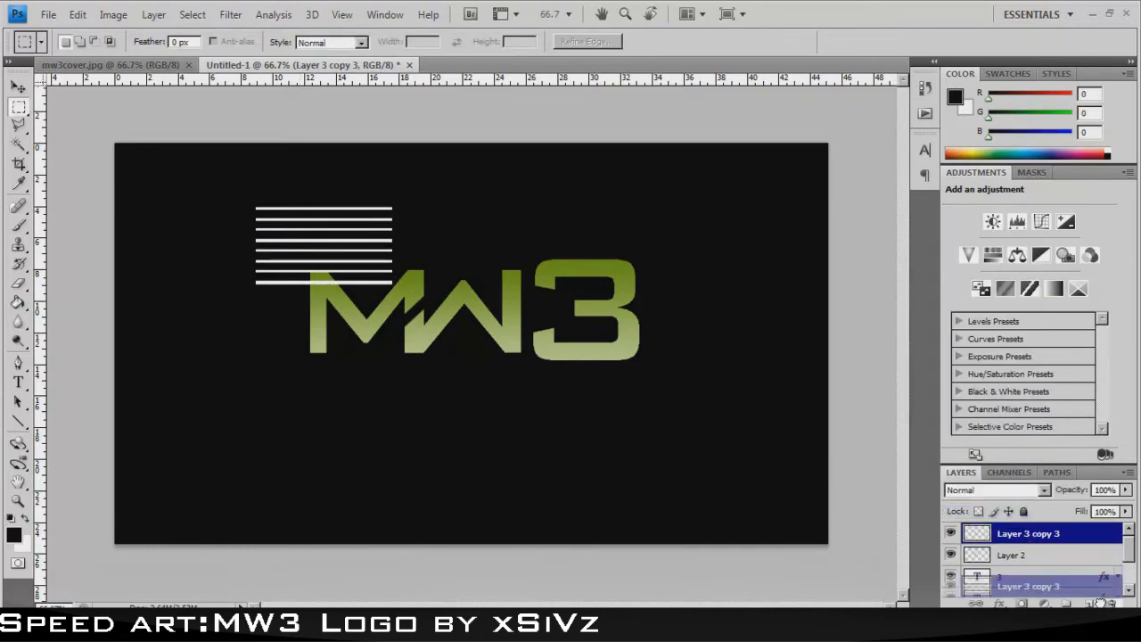
pyautogui.rightClick(385, 266)
pyautogui.click(408, 362)
pyautogui.moveTo(281, 255); pyautogui.dragTo(282, 332)
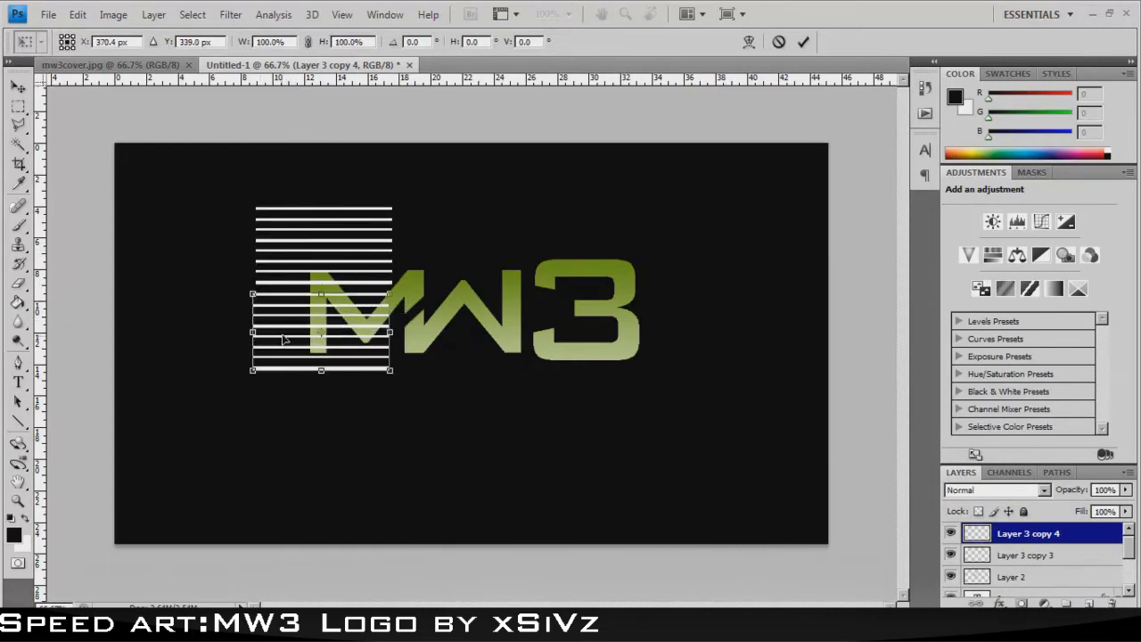
pyautogui.press('Return')
# Step: Move the upper stripes layer down over the MW letters
pyautogui.press('m')
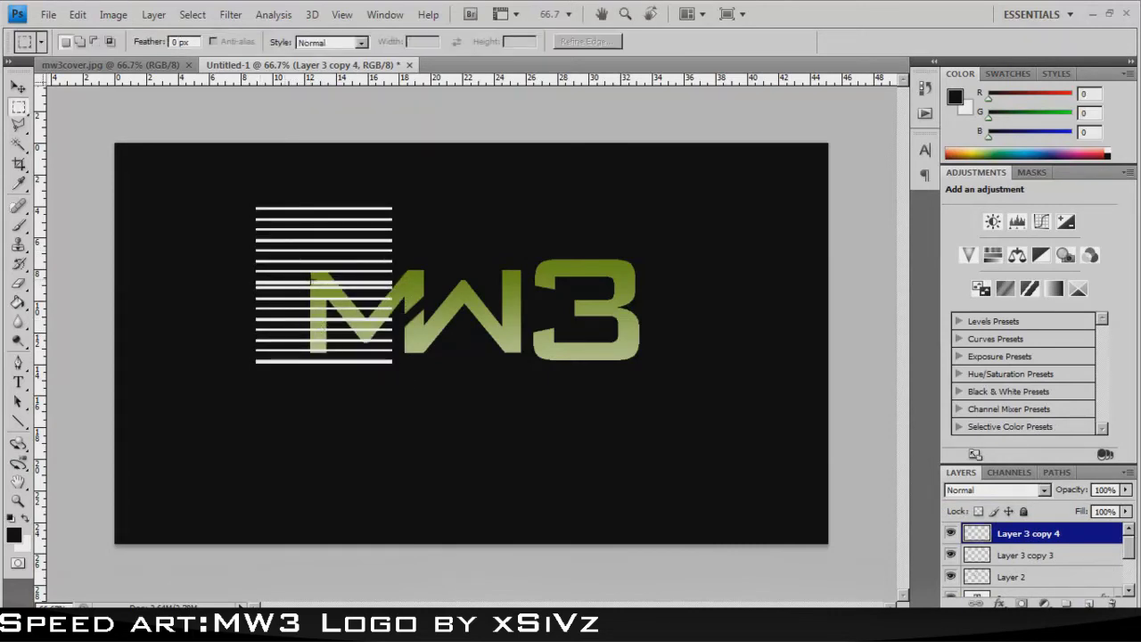
pyautogui.click(1043, 554)
pyautogui.rightClick(207, 228)
pyautogui.rightClick(342, 230)
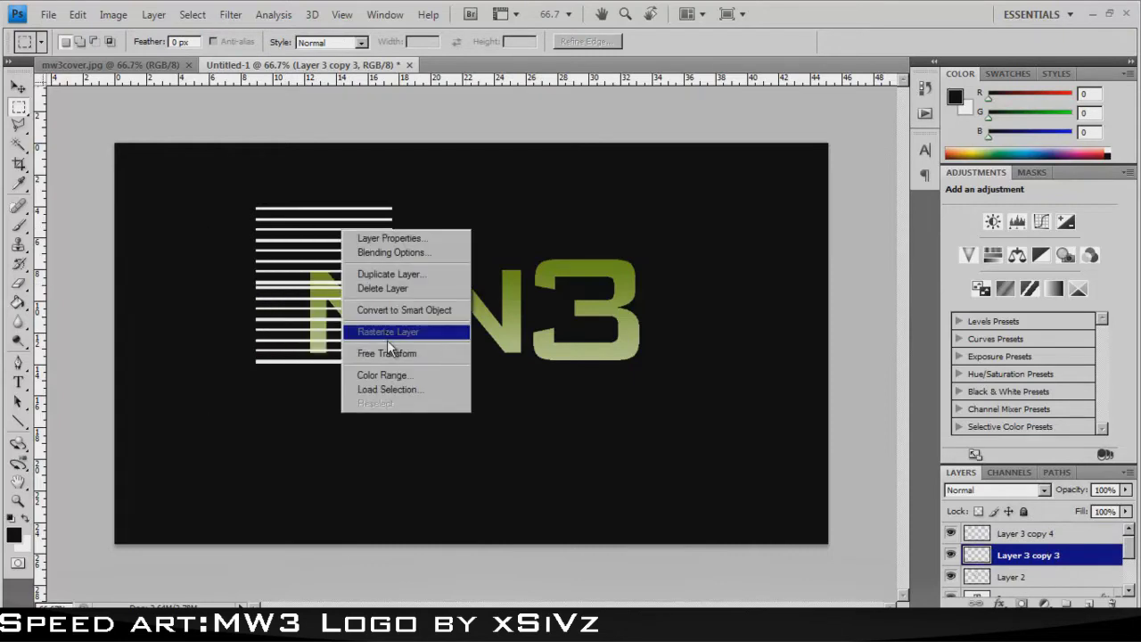
pyautogui.click(383, 353)
pyautogui.moveTo(344, 234); pyautogui.dragTo(432, 318)
pyautogui.press('Return')
pyautogui.press('m')
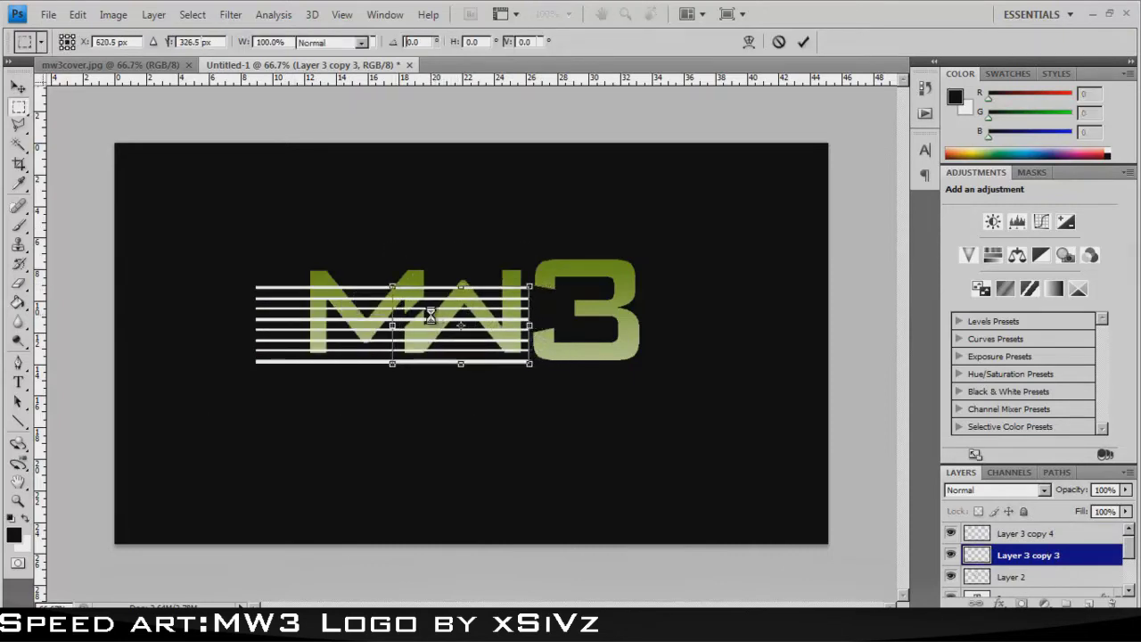
# Step: Merge the two stripe layers, duplicate them, and move the copy right across the 3
pyautogui.keyDown('shift'); pyautogui.click(1036, 535); pyautogui.keyUp('shift')
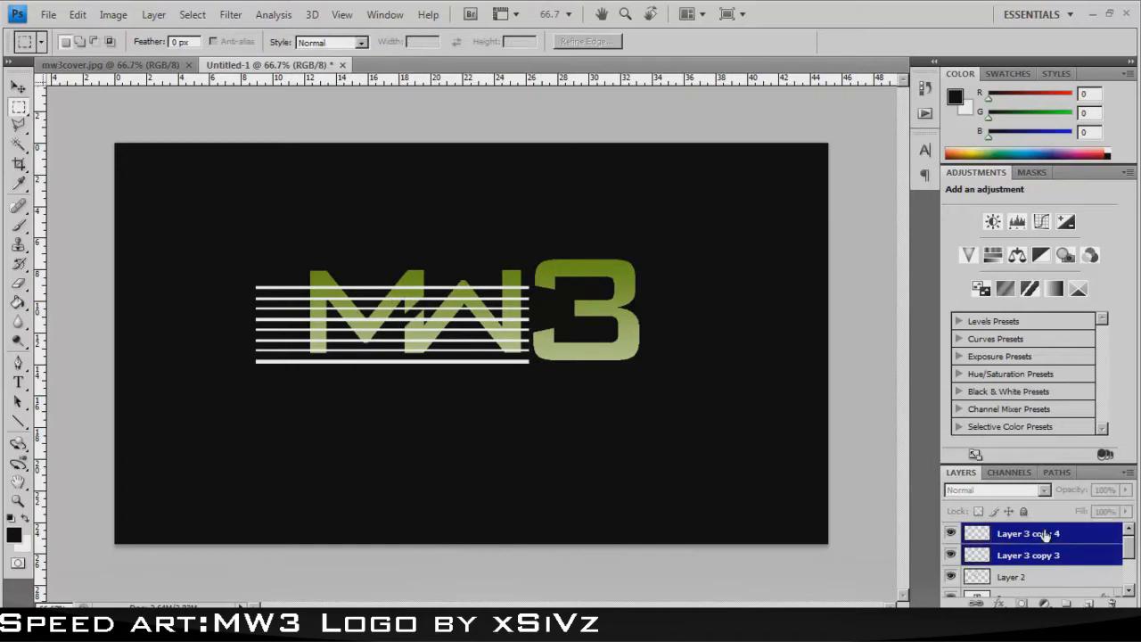
pyautogui.rightClick(1045, 534)
pyautogui.click(1008, 515)
pyautogui.moveTo(981, 535); pyautogui.dragTo(1093, 601)
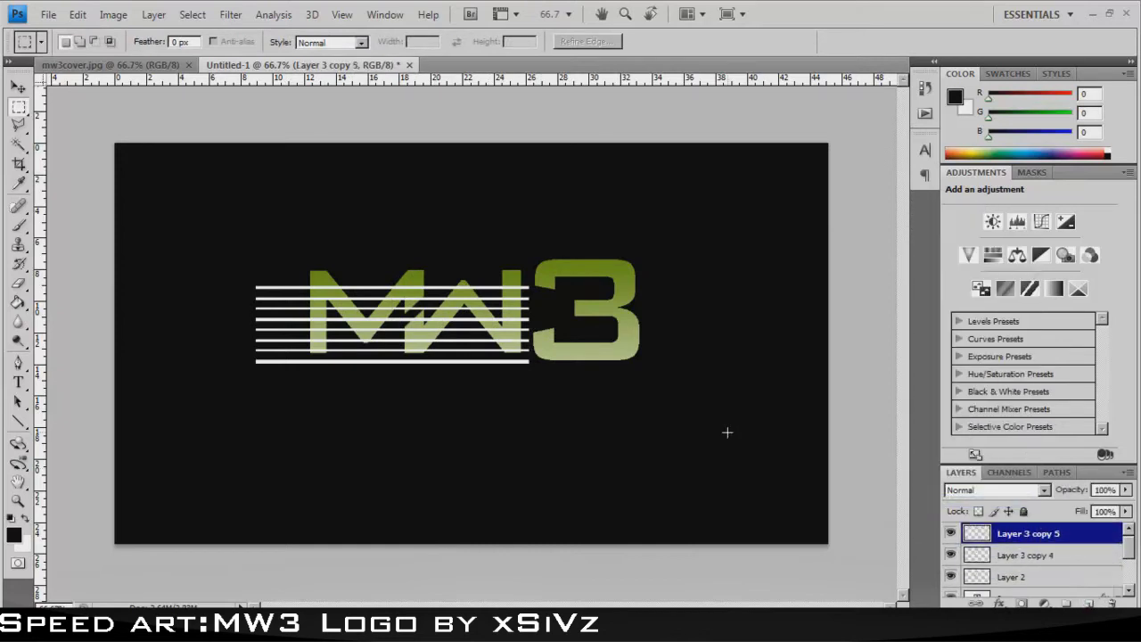
pyautogui.rightClick(427, 324)
pyautogui.click(492, 450)
pyautogui.moveTo(441, 332); pyautogui.dragTo(709, 331)
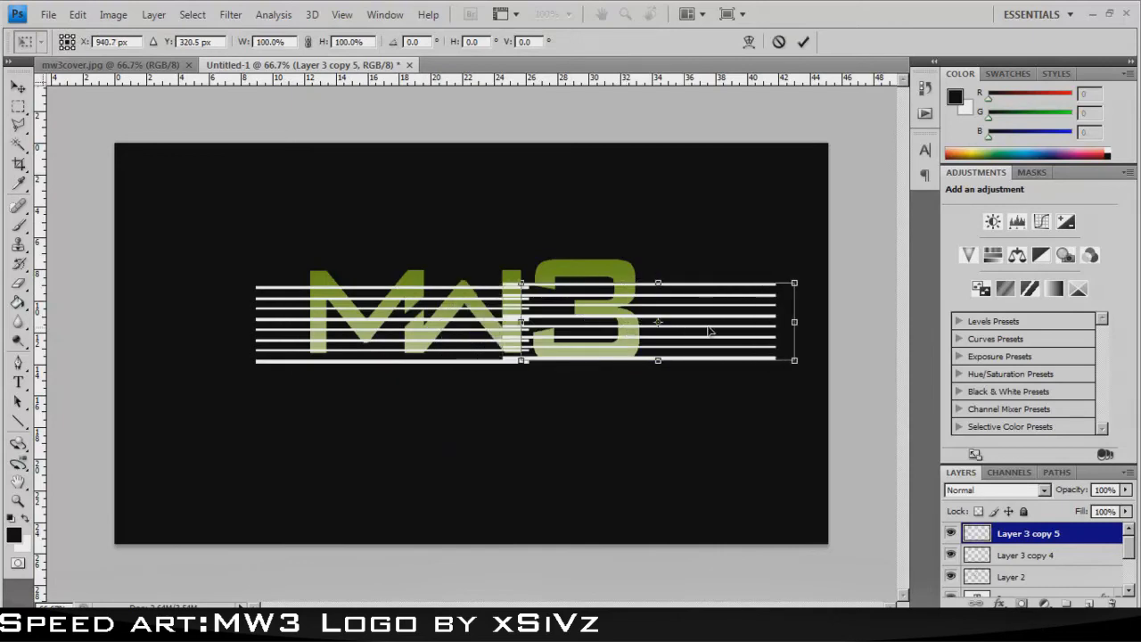
pyautogui.press('Return')
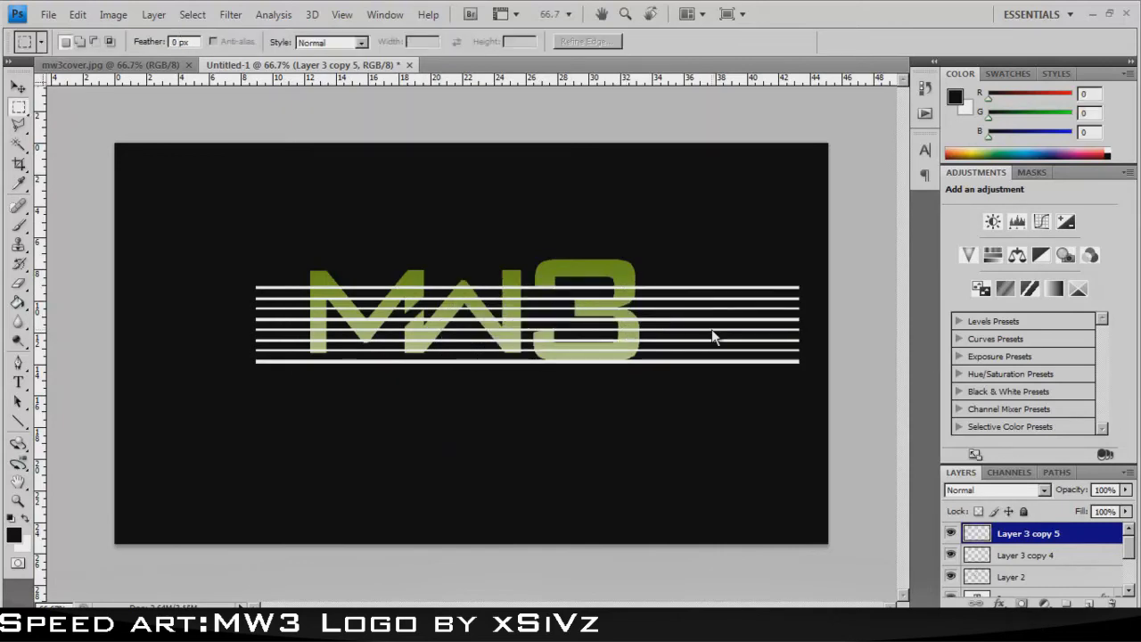
# Step: Merge the stripe layers, add a black Color Overlay, and set opacity to 30%
pyautogui.keyDown('ctrl'); pyautogui.click(1033, 556); pyautogui.keyUp('ctrl')
pyautogui.rightClick(1033, 555)
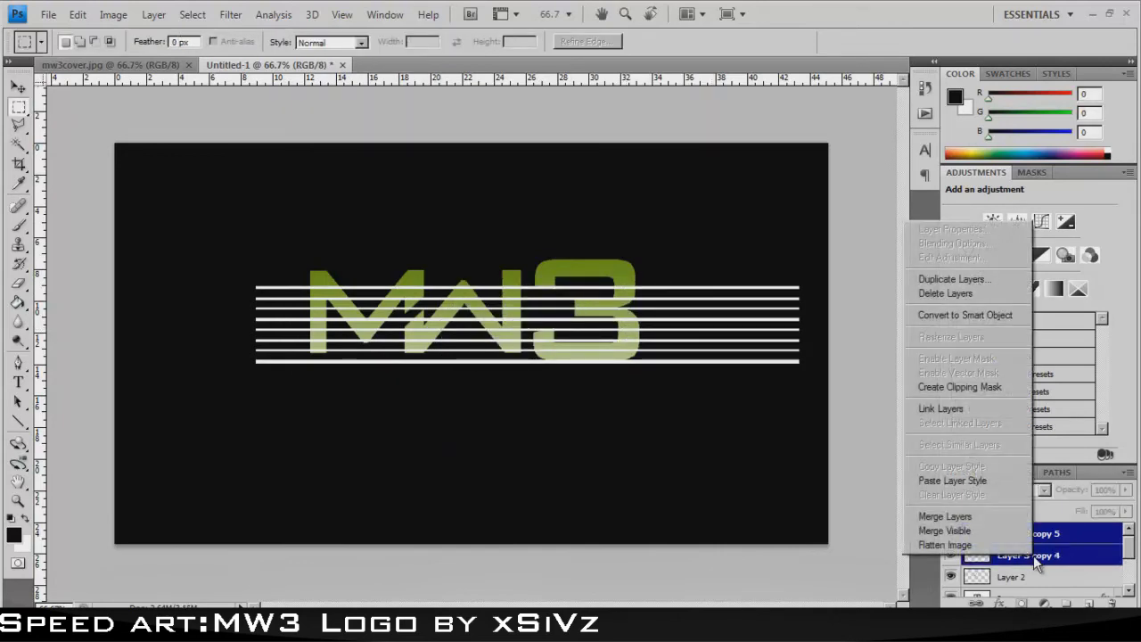
pyautogui.click(982, 517)
pyautogui.click(999, 603)
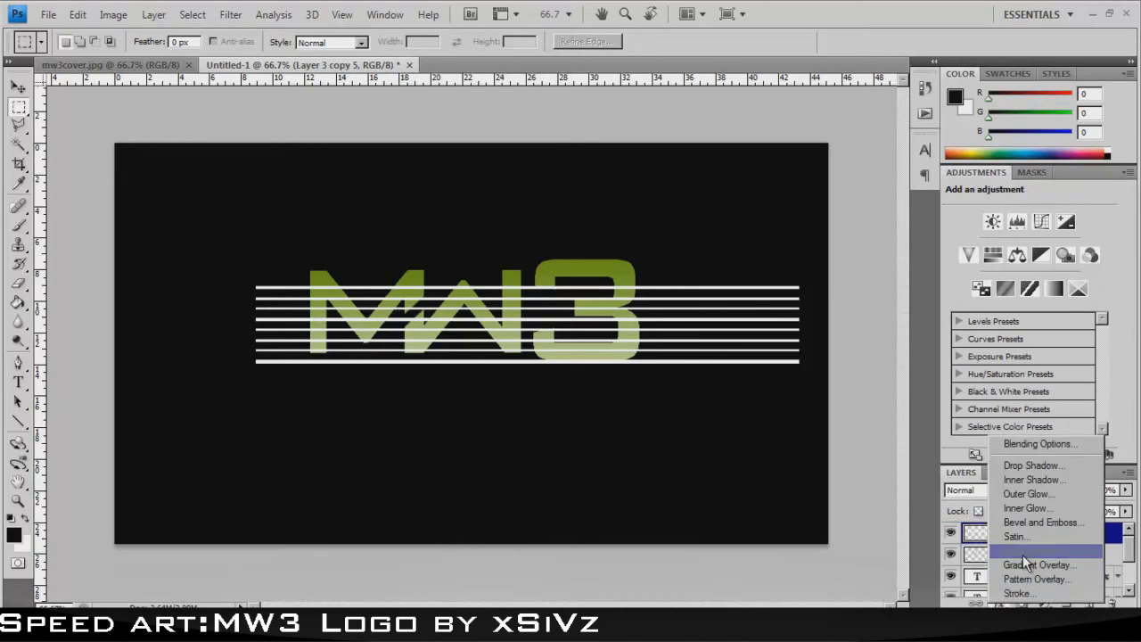
pyautogui.click(1023, 553)
pyautogui.click(966, 226)
pyautogui.click(436, 448)
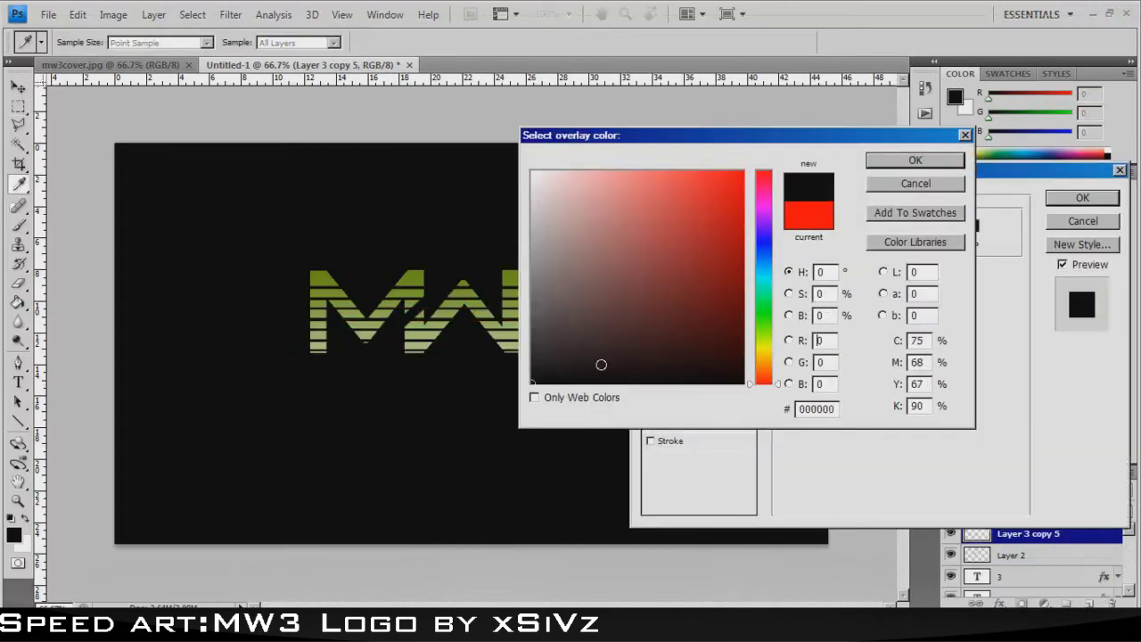
pyautogui.press('Return')
pyautogui.click(1061, 199)
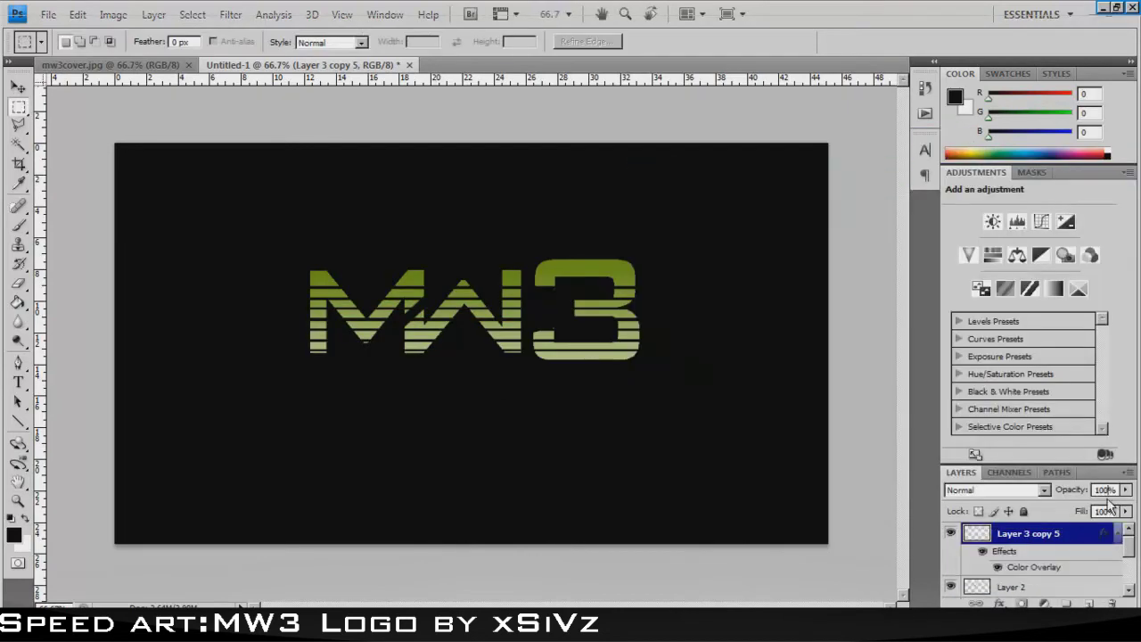
pyautogui.write('0')
pyautogui.press('Return')
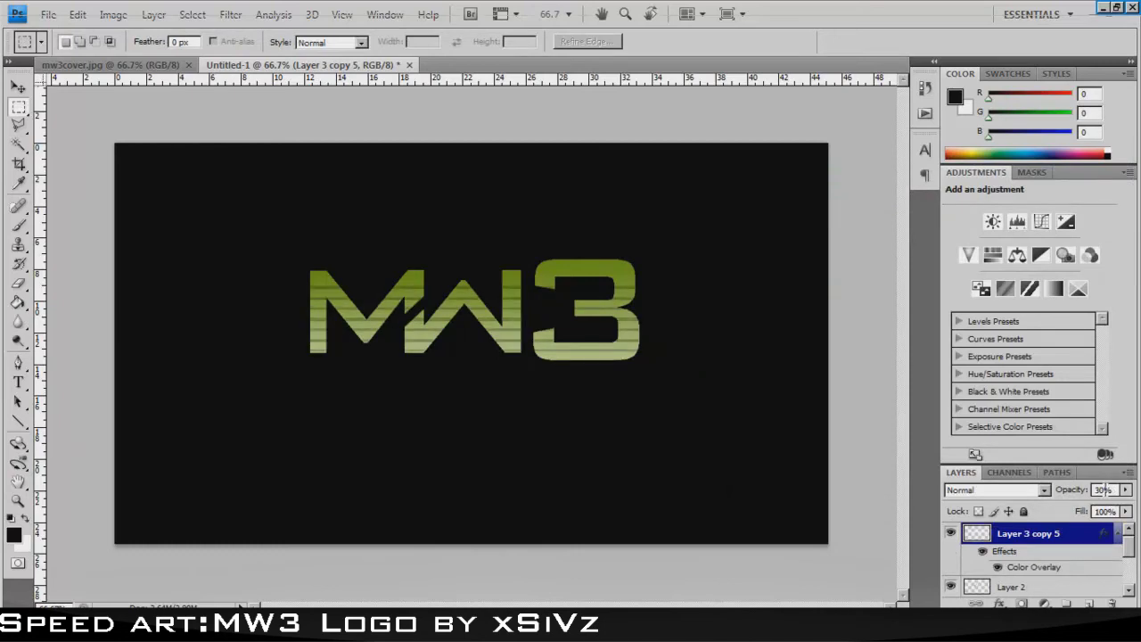
# Step: Resize the stripes to the letters' lower half and the logo's width
pyautogui.rightClick(389, 303)
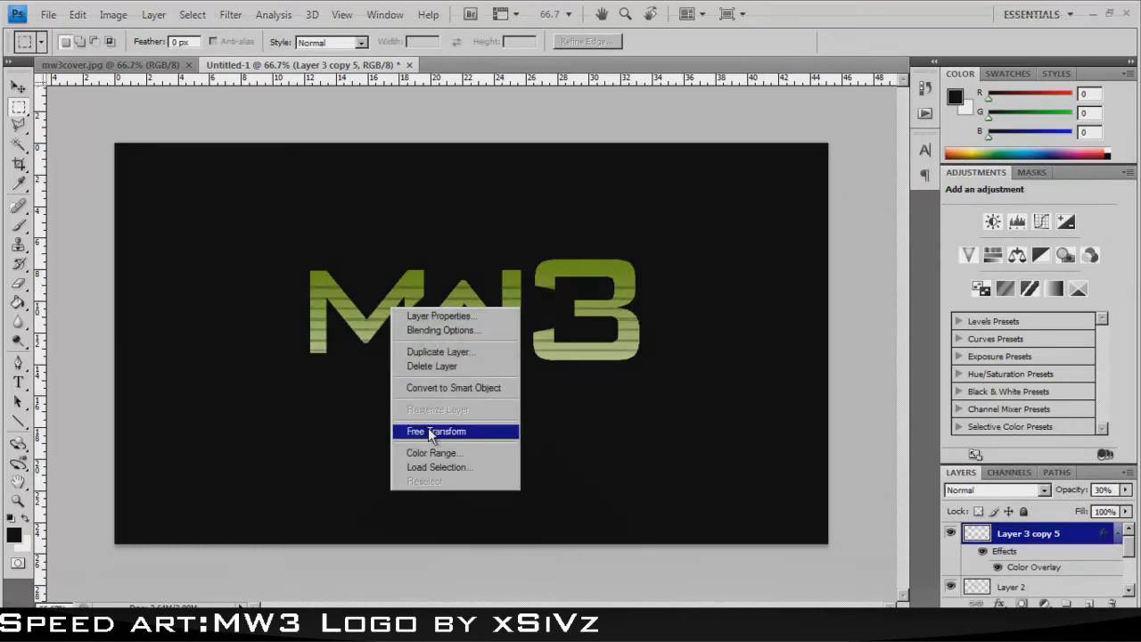
pyautogui.click(428, 427)
pyautogui.moveTo(255, 287); pyautogui.dragTo(279, 315)
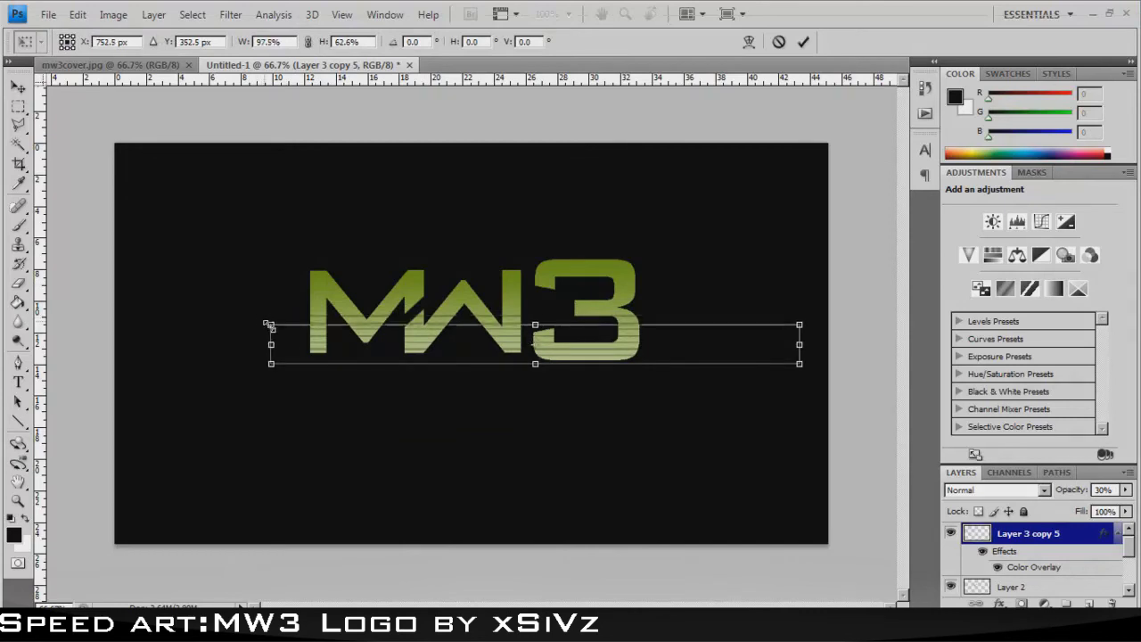
pyautogui.moveTo(799, 338); pyautogui.dragTo(668, 328)
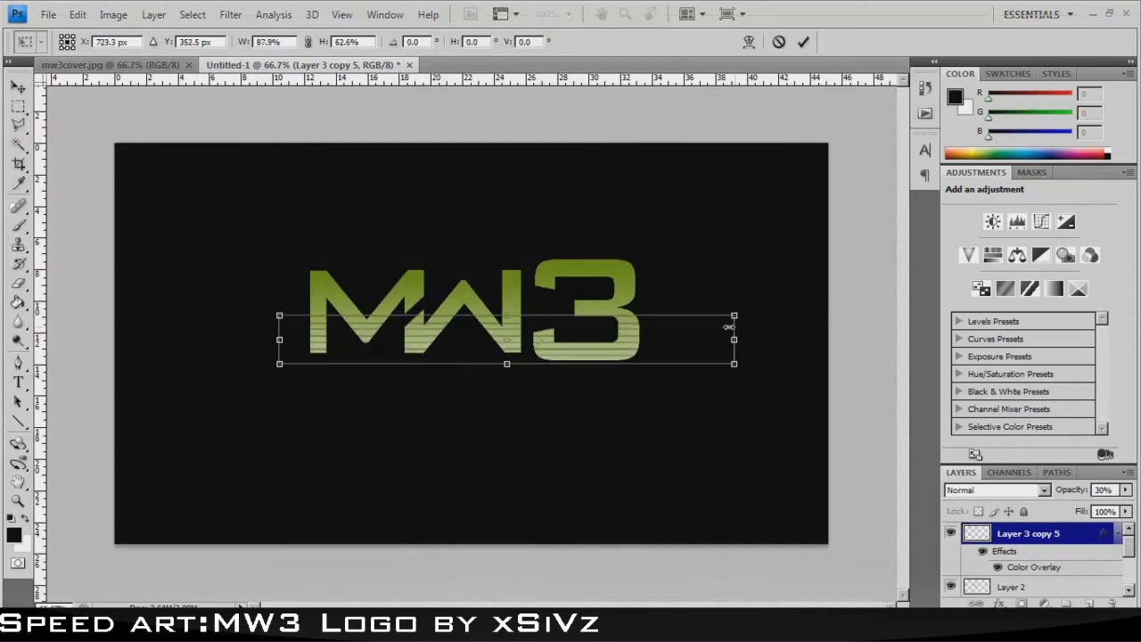
pyautogui.press('Return')
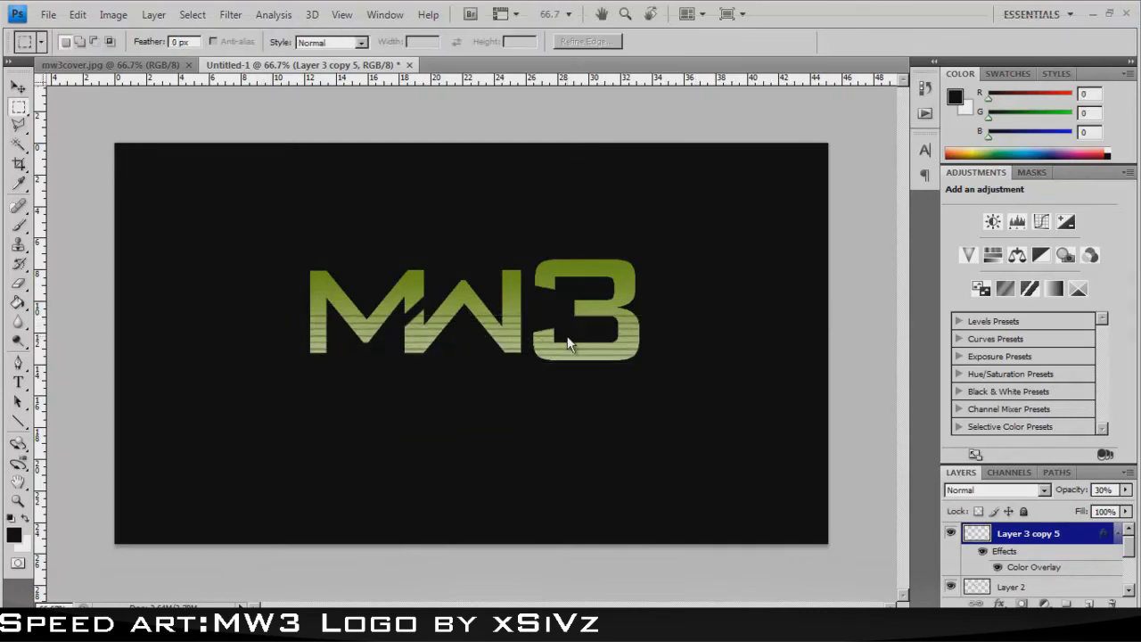
pyautogui.click(1105, 533)
# Step: Duplicate the stripes over the letters' top half and move Layer 3 copy 6 lower in the stack
pyautogui.hotkey('ctrl', 'j')
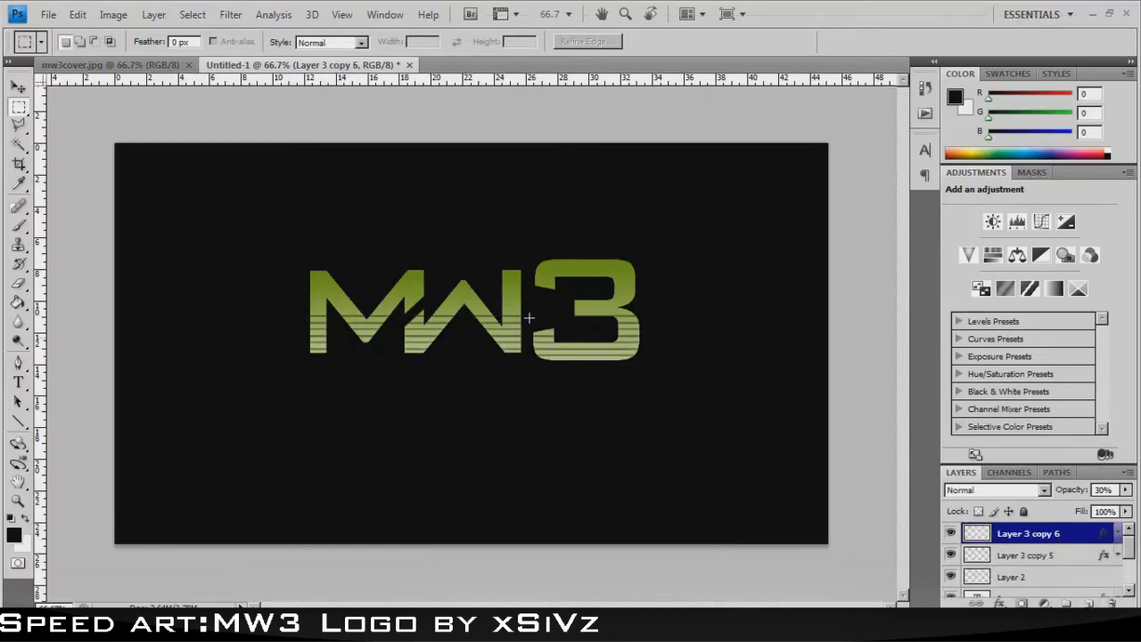
pyautogui.rightClick(432, 306)
pyautogui.click(488, 432)
pyautogui.moveTo(424, 328); pyautogui.dragTo(419, 289)
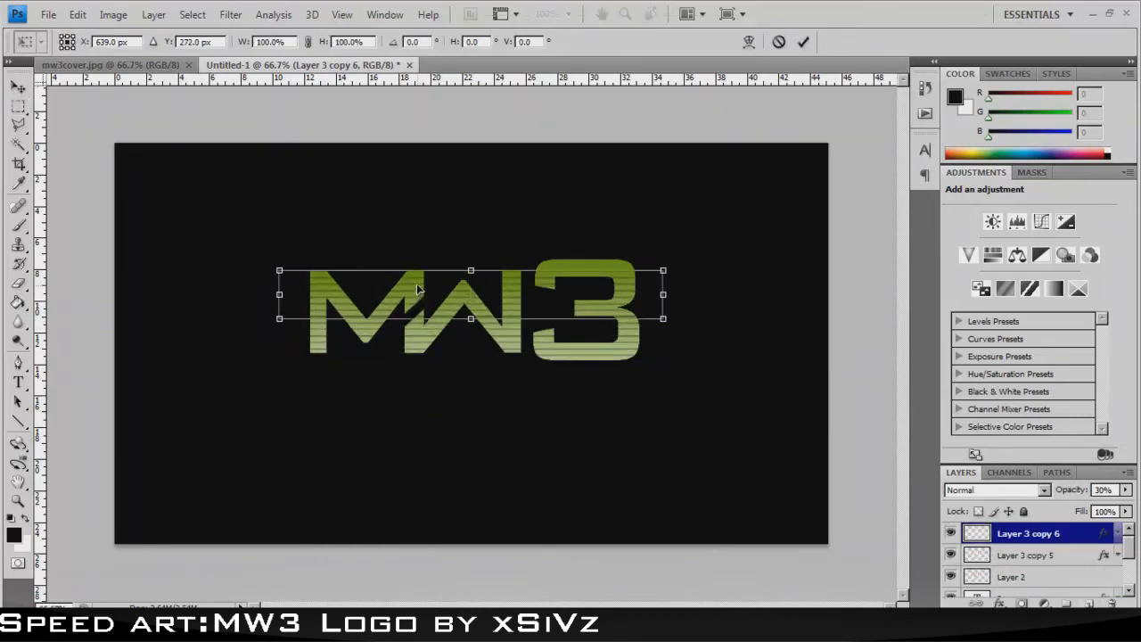
pyautogui.press('Return')
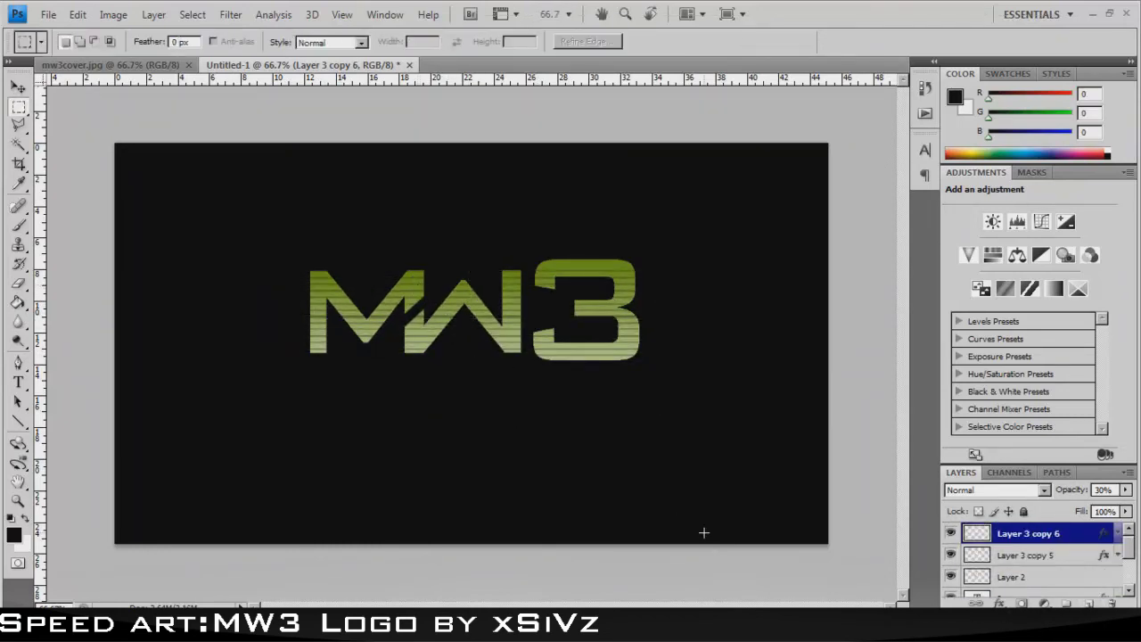
pyautogui.moveTo(1055, 539)
pyautogui.mouseDown()
pyautogui.moveTo(1034, 582)
pyautogui.moveTo(1036, 501)
pyautogui.moveTo(1050, 556)
pyautogui.moveTo(1082, 601)
pyautogui.mouseUp()
# Step: Nudge the new stripe copy slightly upward
pyautogui.rightClick(449, 332)
pyautogui.click(486, 460)
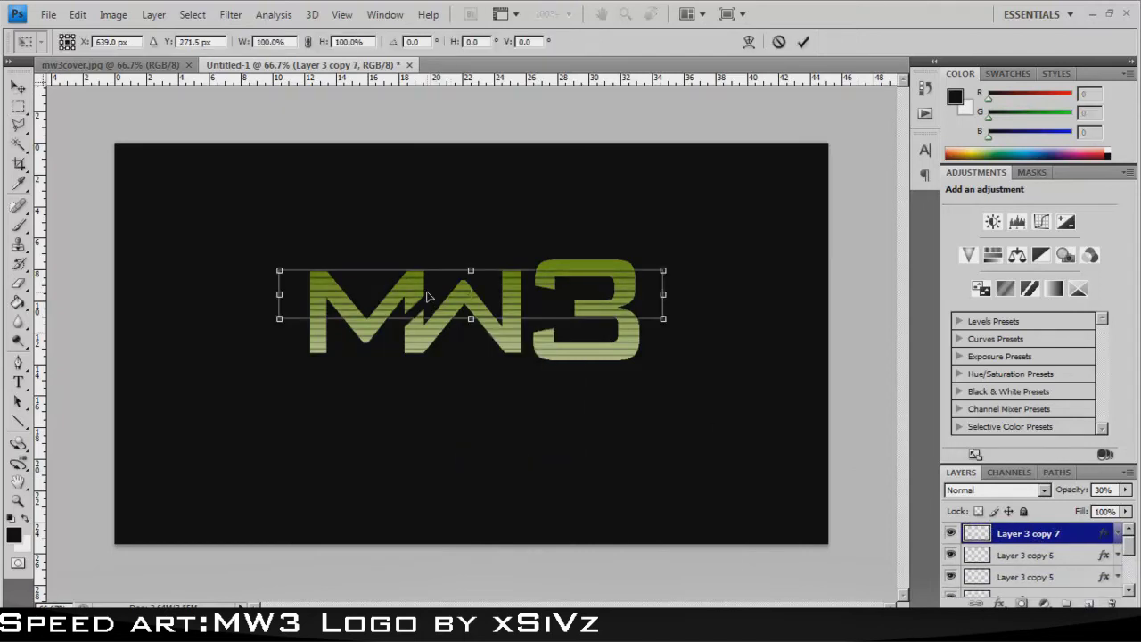
pyautogui.moveTo(428, 296); pyautogui.dragTo(427, 284)
pyautogui.press('m')
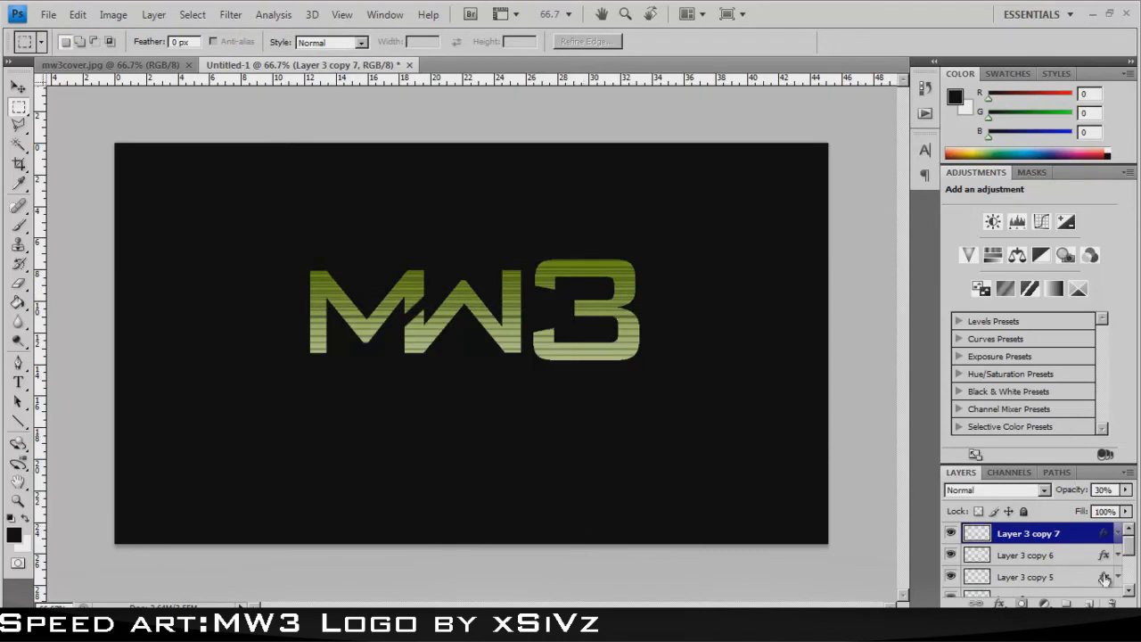
# Step: Select all the stripe copy layers and merge them into one layer
pyautogui.keyDown('shift'); pyautogui.click(1026, 576); pyautogui.keyUp('shift')
pyautogui.rightClick(1034, 571)
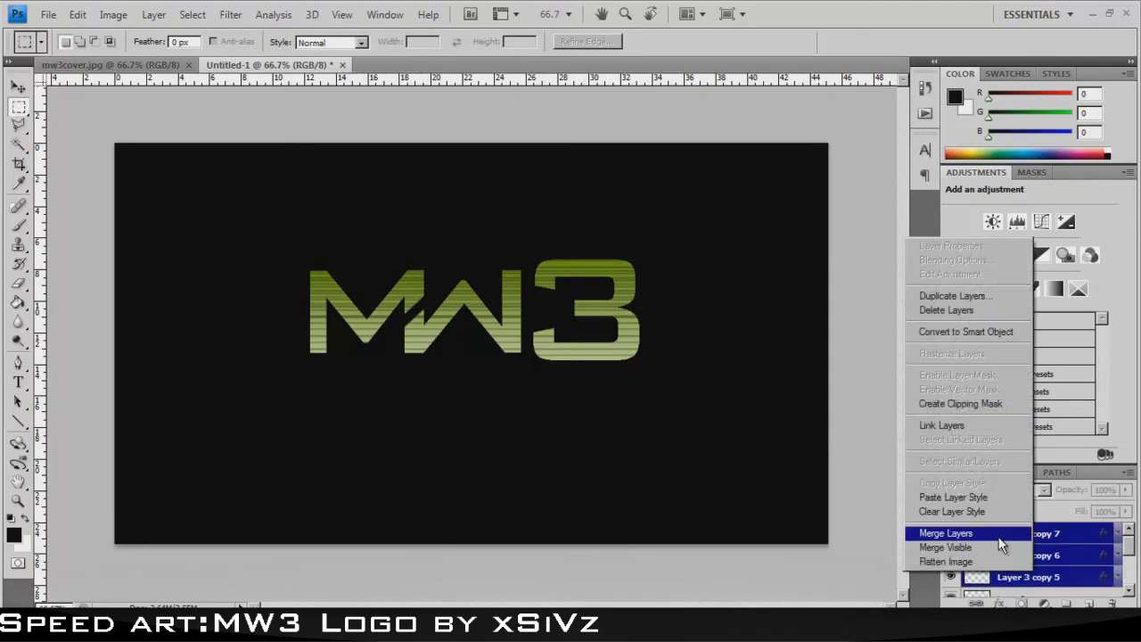
pyautogui.click(996, 533)
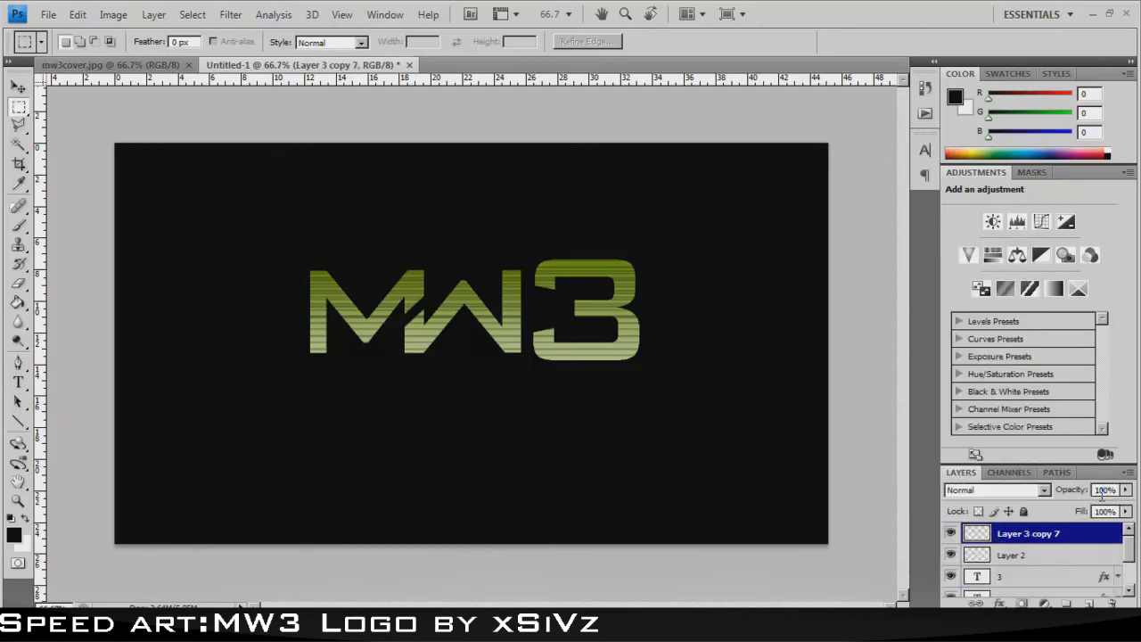
# Step: Lower the merged stripes' opacity to 40% and add a new empty layer above
pyautogui.write('0')
pyautogui.press('Return')
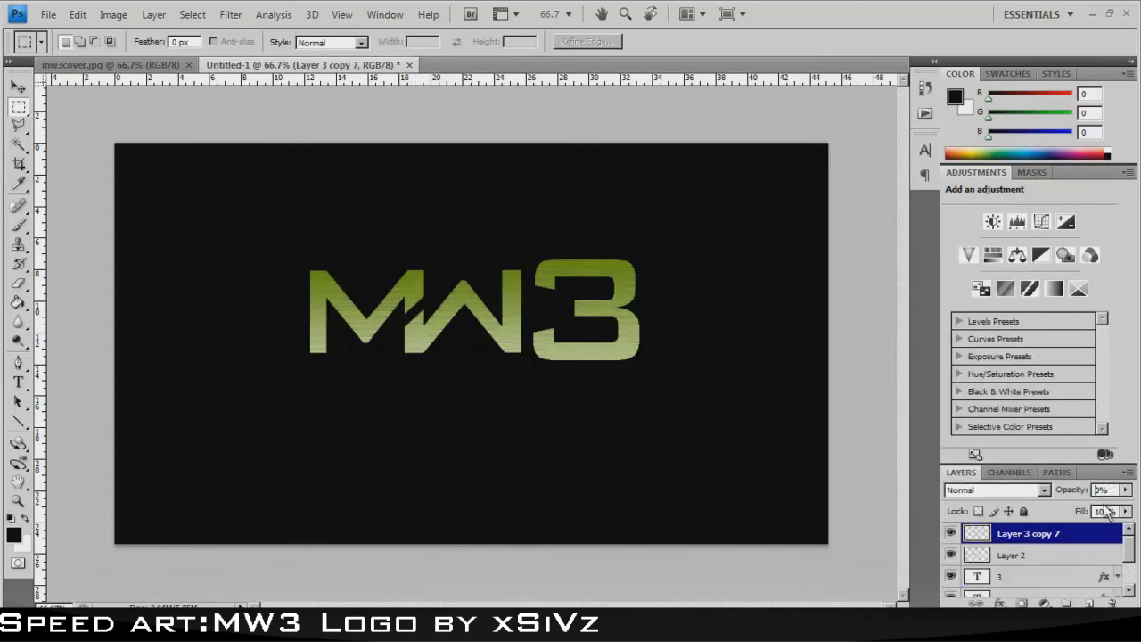
pyautogui.write('40')
pyautogui.press('Return')
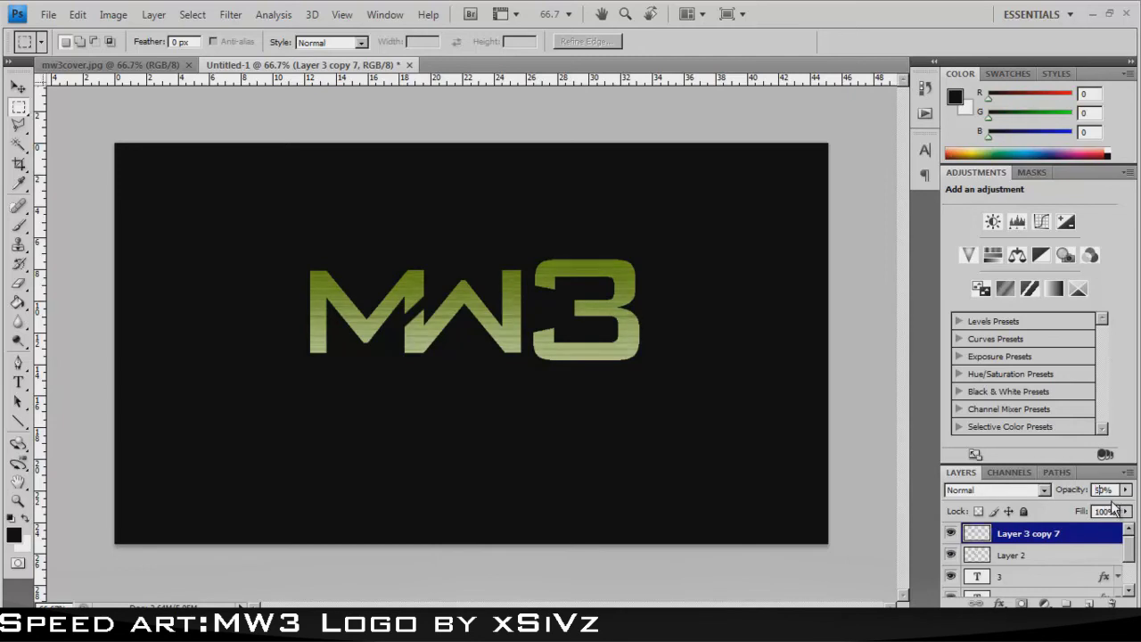
pyautogui.hotkey('ctrl', 'shift', 'alt', 'n')
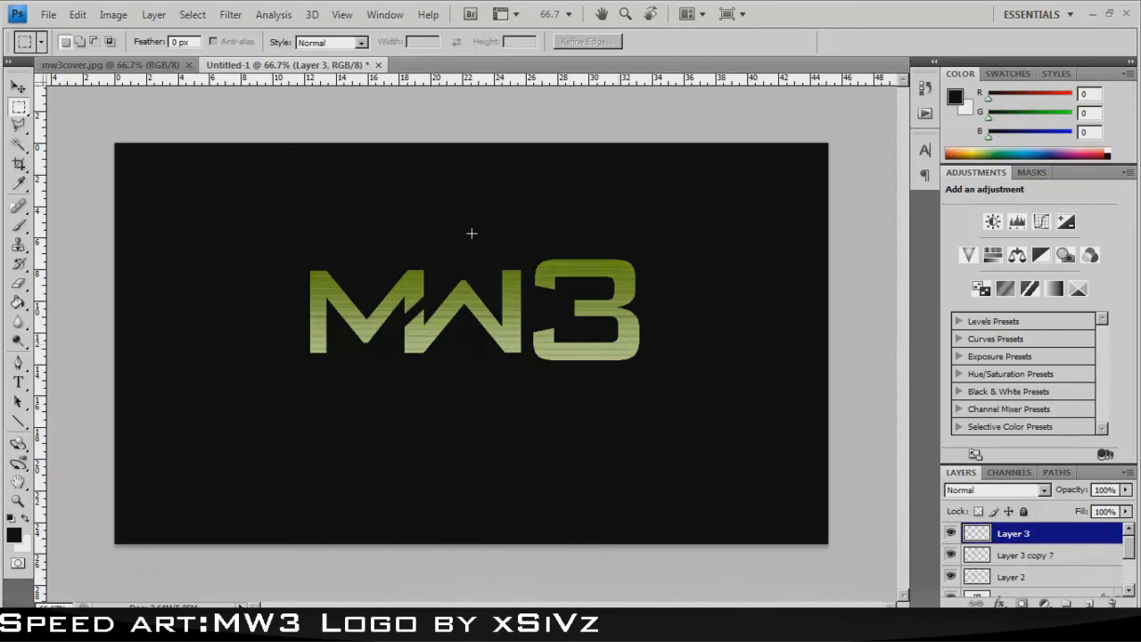
# Step: Fill the bar selection with the black foreground colour
pyautogui.rightClick(604, 196)
pyautogui.click(624, 395)
pyautogui.click(551, 189)
pyautogui.click(535, 202)
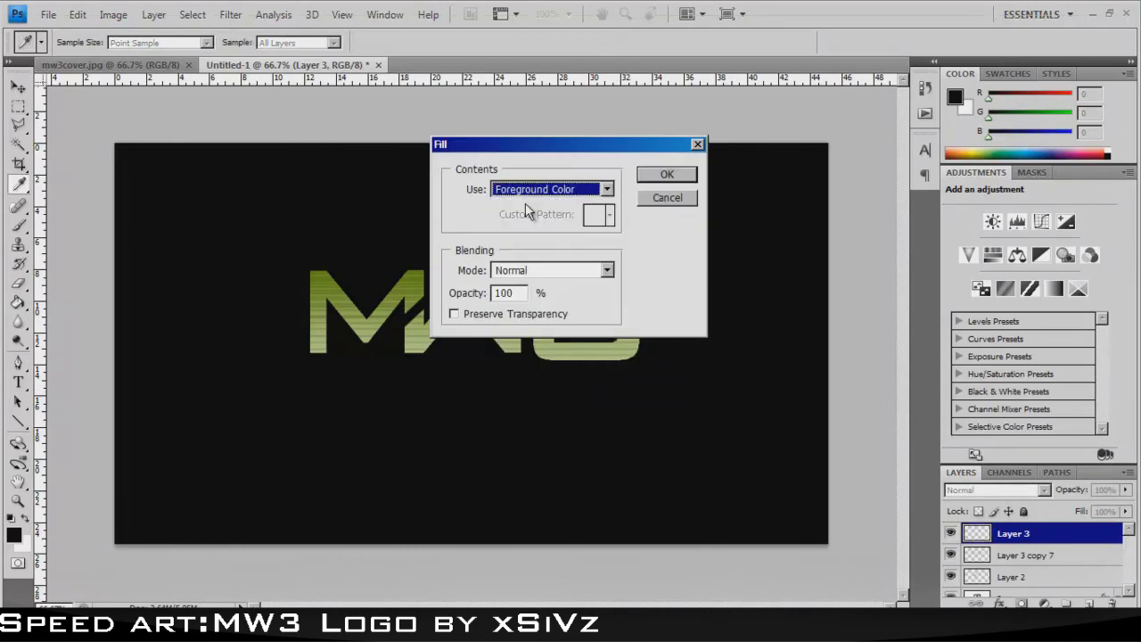
pyautogui.press('Return')
# Step: Rotate the black bar 90° clockwise and move it down into the 3
pyautogui.rightClick(531, 196)
pyautogui.click(584, 353)
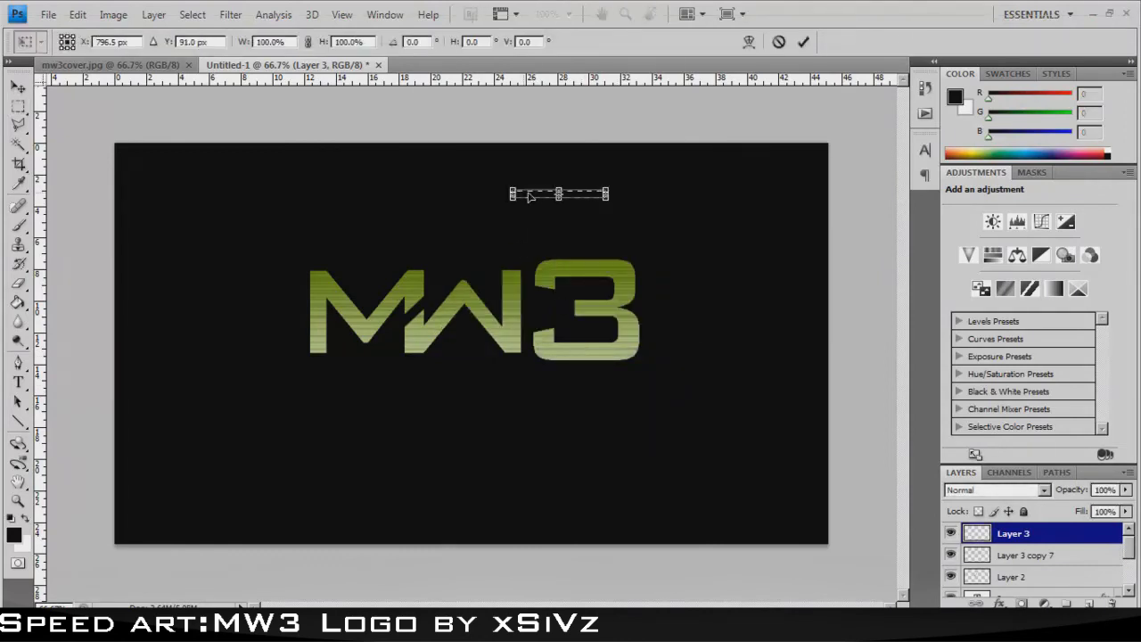
pyautogui.rightClick(528, 196)
pyautogui.click(571, 346)
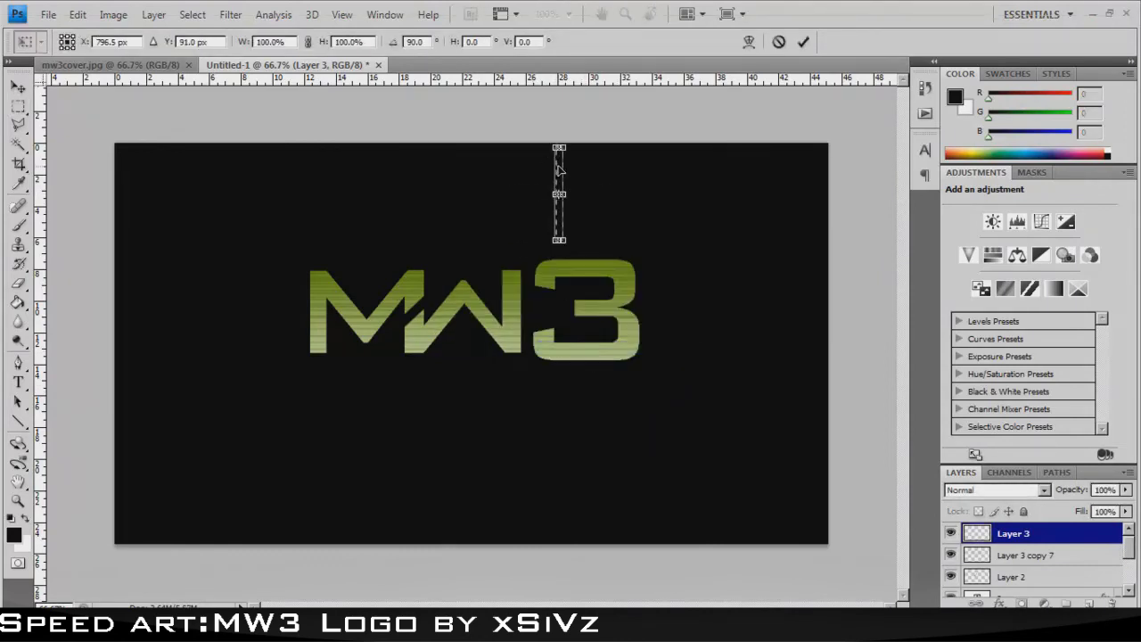
pyautogui.moveTo(559, 169); pyautogui.dragTo(569, 260)
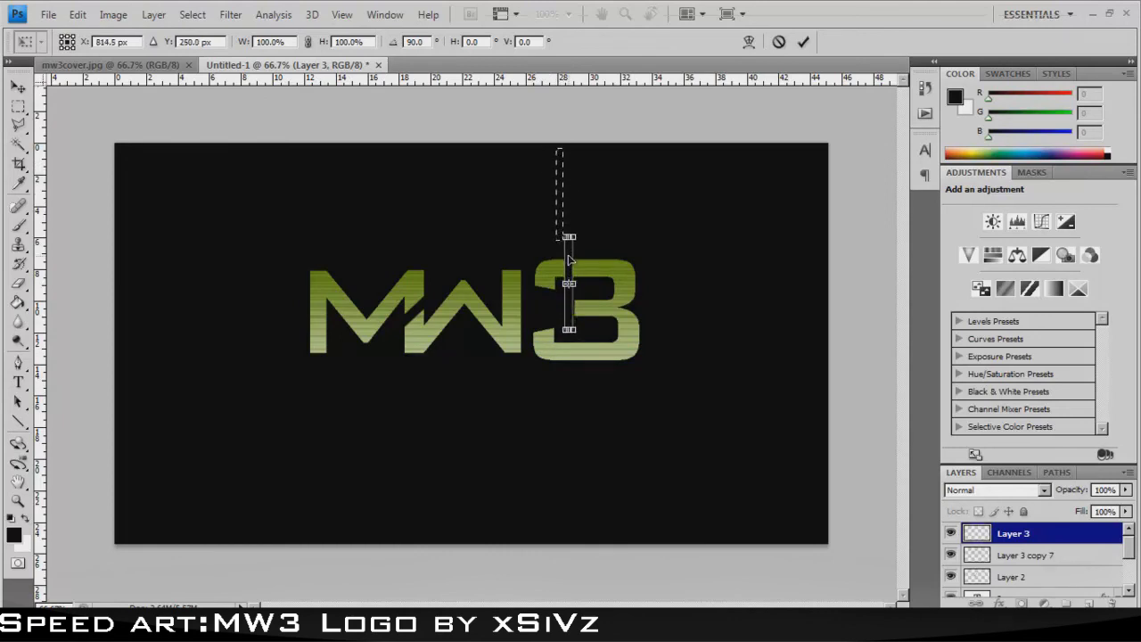
pyautogui.press('Return')
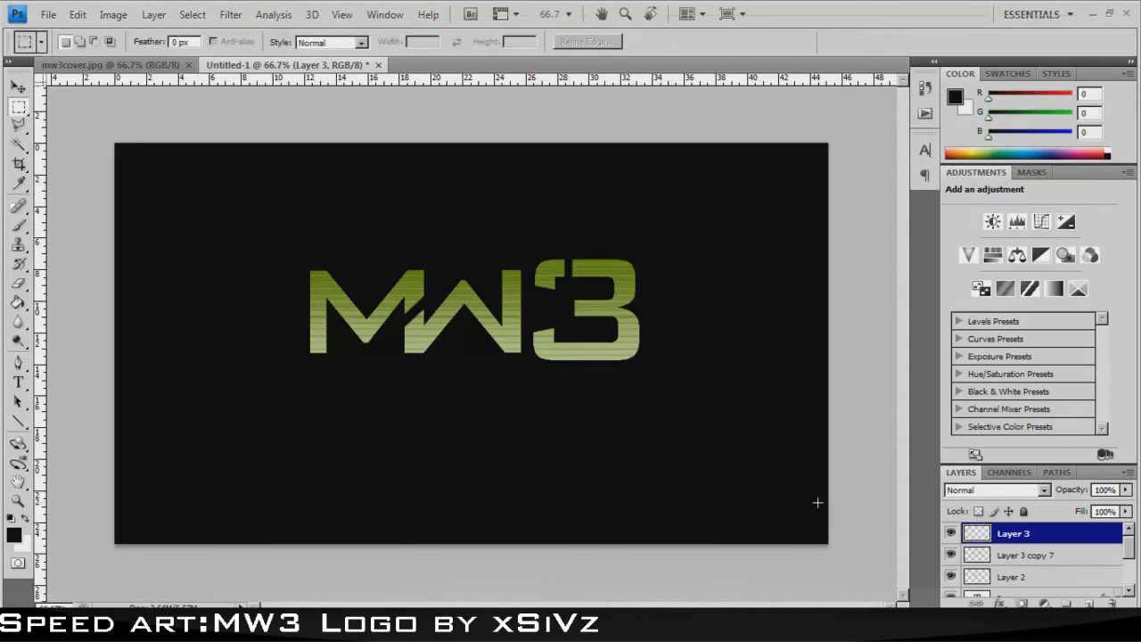
# Step: Duplicate the notch bar layer and transform the copied bar
pyautogui.rightClick(1007, 521)
pyautogui.click(945, 253)
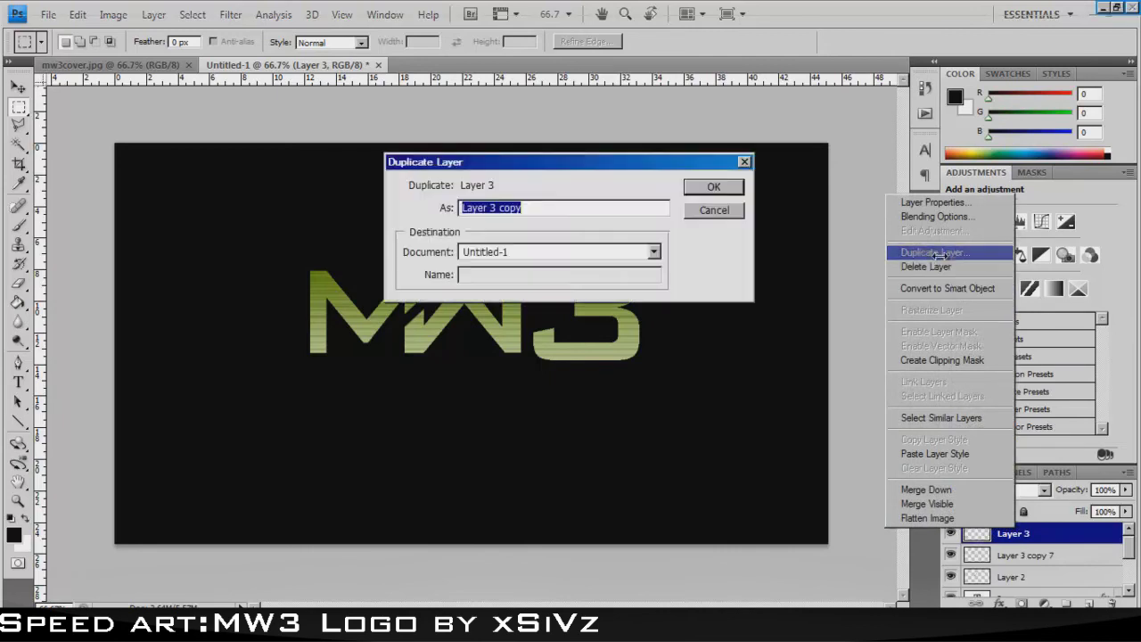
pyautogui.press('Return')
pyautogui.rightClick(571, 279)
pyautogui.click(616, 395)
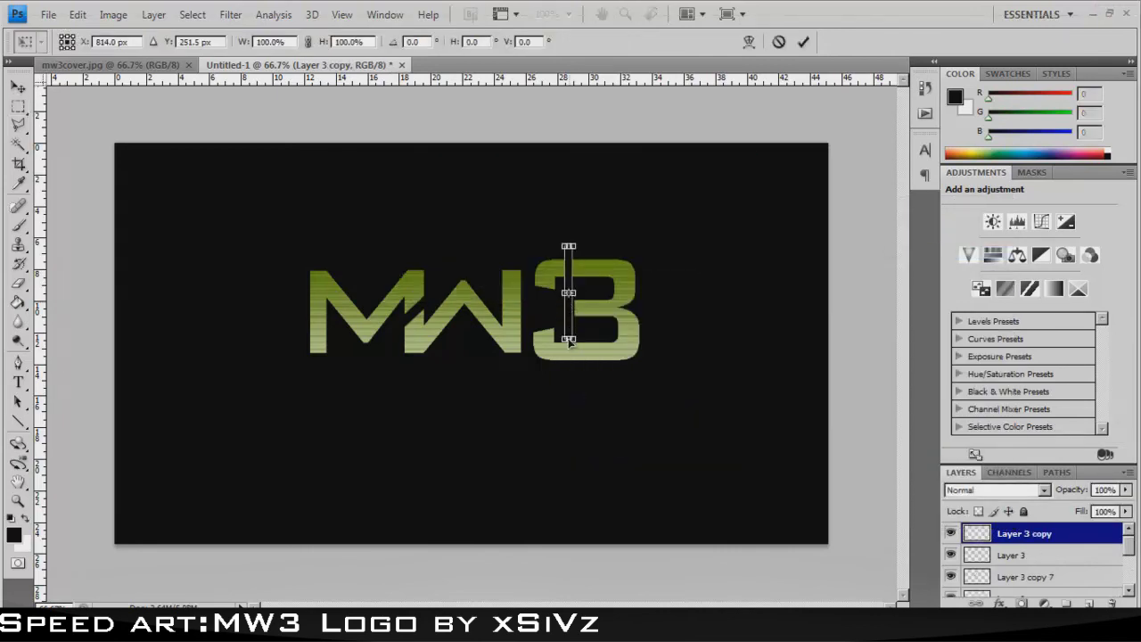
pyautogui.press('Return')
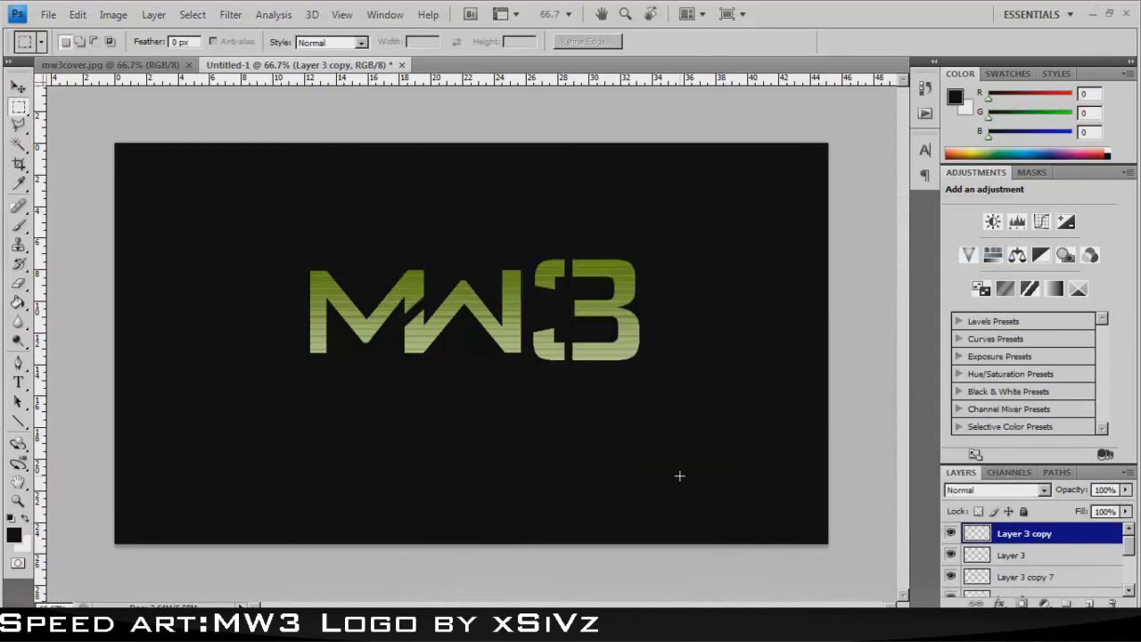